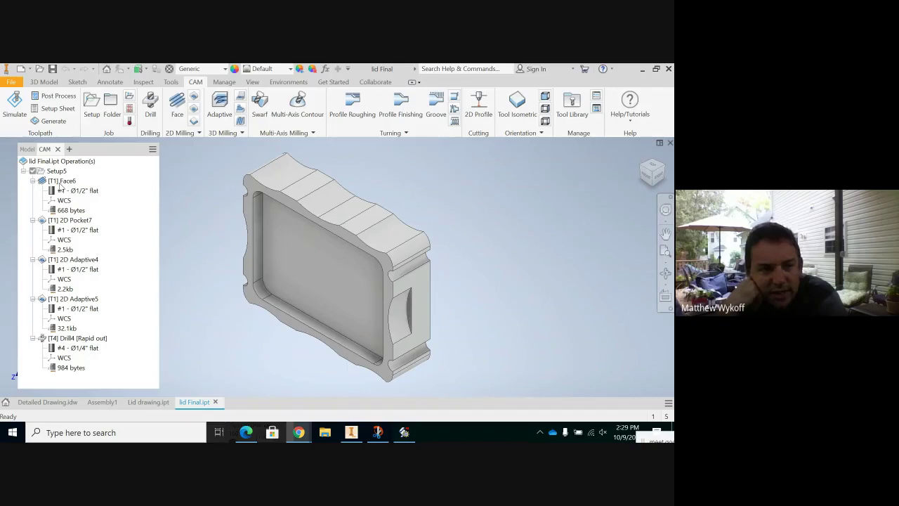
Step: Switch the browser from the CAM operations list to the lid's Model feature tree
left_click(27, 149)
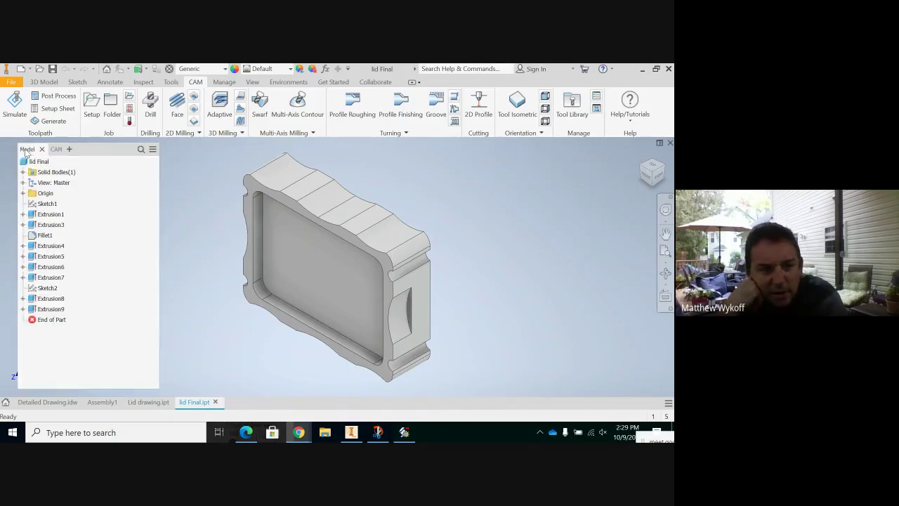
Step: Expand Extrusion1, 3, 4, 5, 6, 7 and 8 to list the sketch under each
left_click(22, 214)
left_click(23, 235)
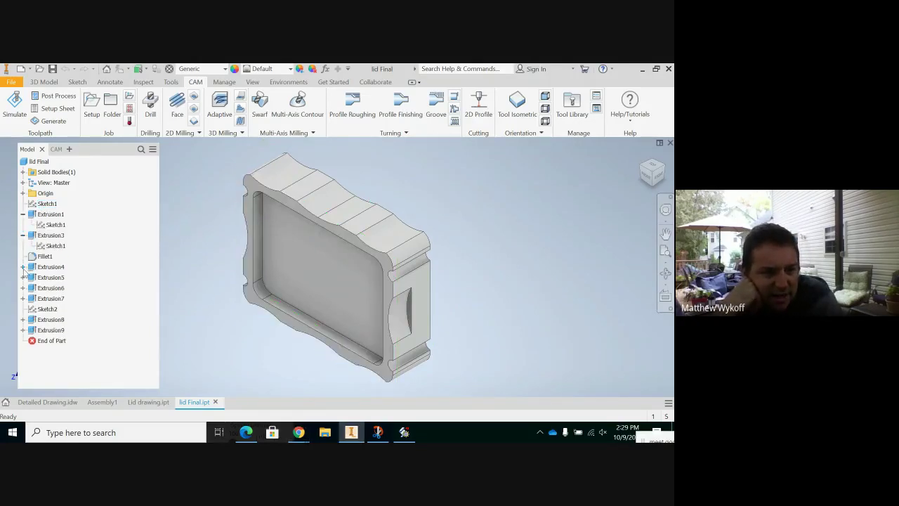
left_click(23, 267)
left_click(23, 288)
left_click(23, 309)
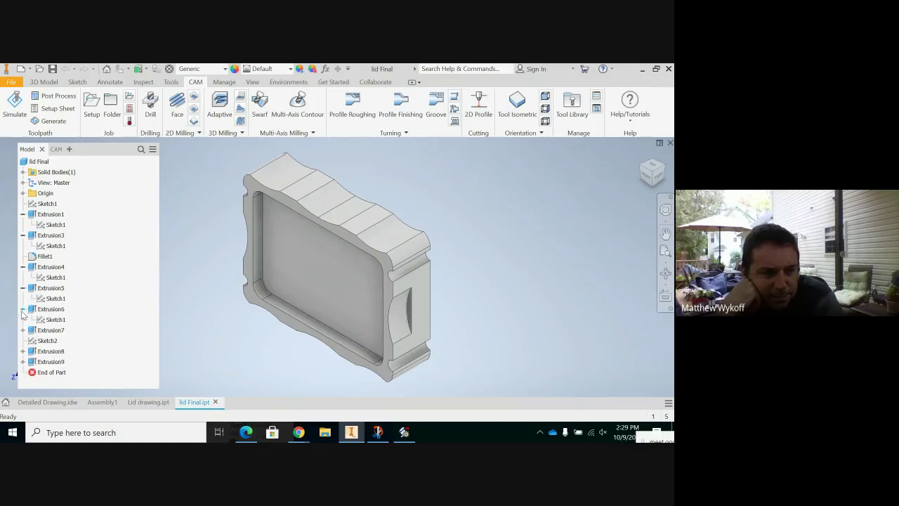
left_click(23, 331)
left_click(22, 362)
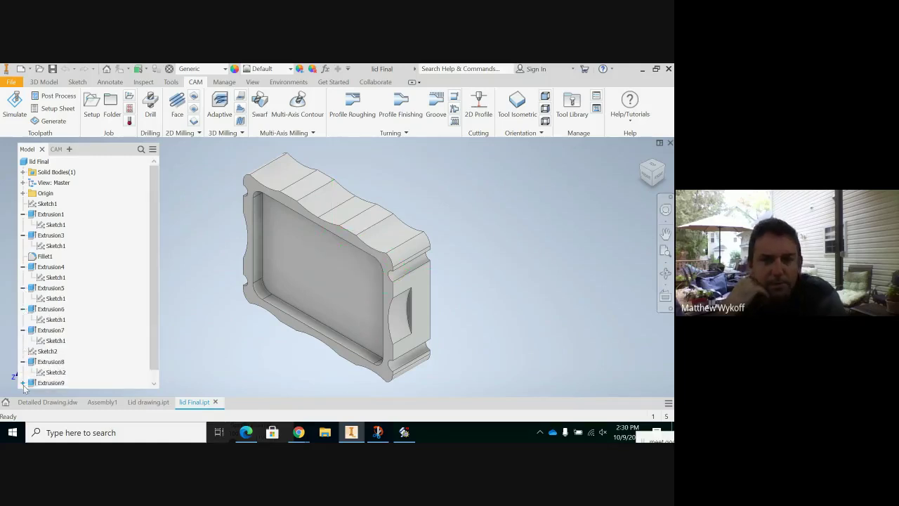
scroll(141, 261, "down", 1)
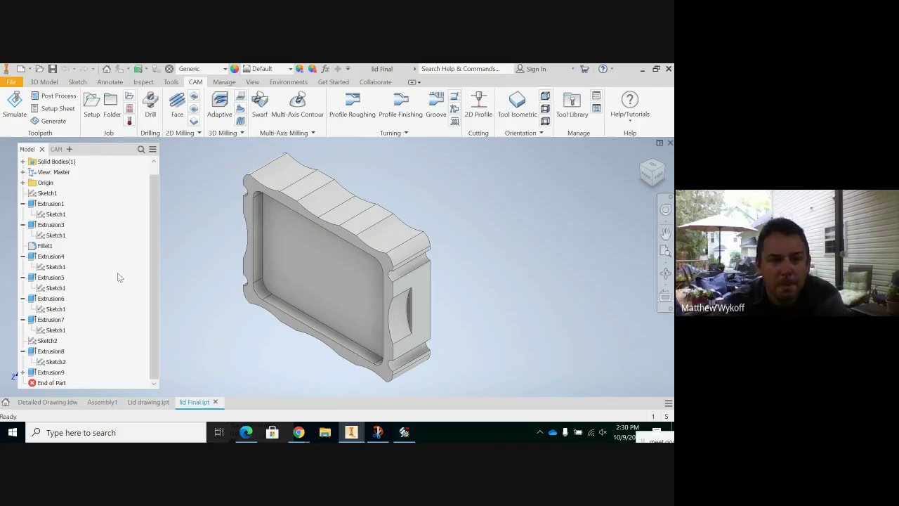
scroll(100, 315, "up", 1)
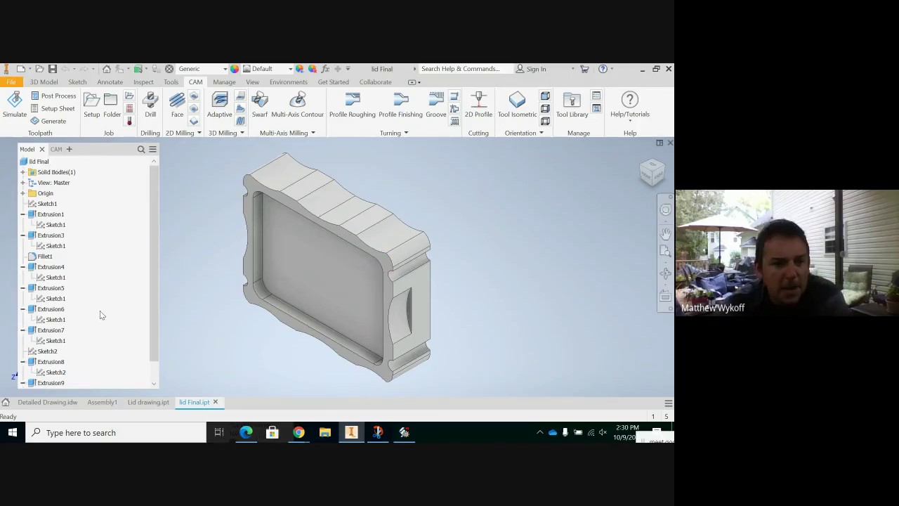
Step: Edit Sketch1 under Extrusion1 and zoom in on the pocket's top edge
right_click(58, 226)
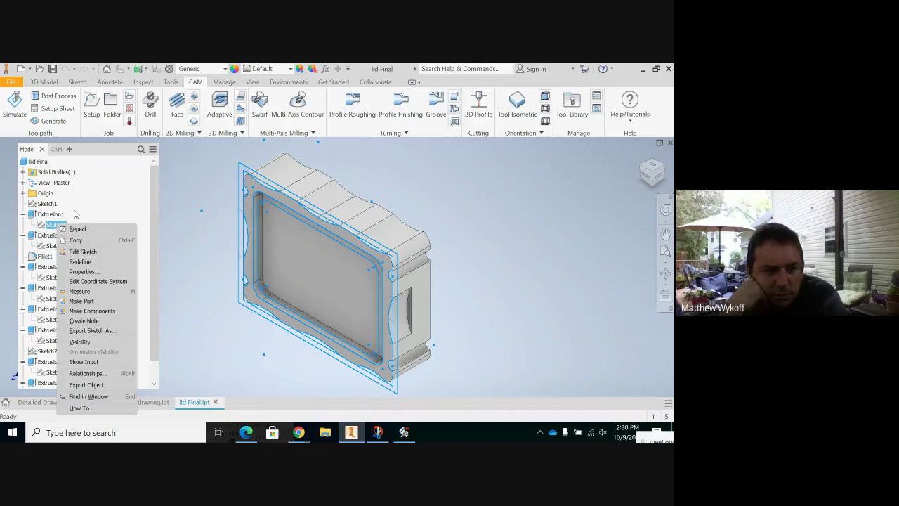
left_click(91, 259)
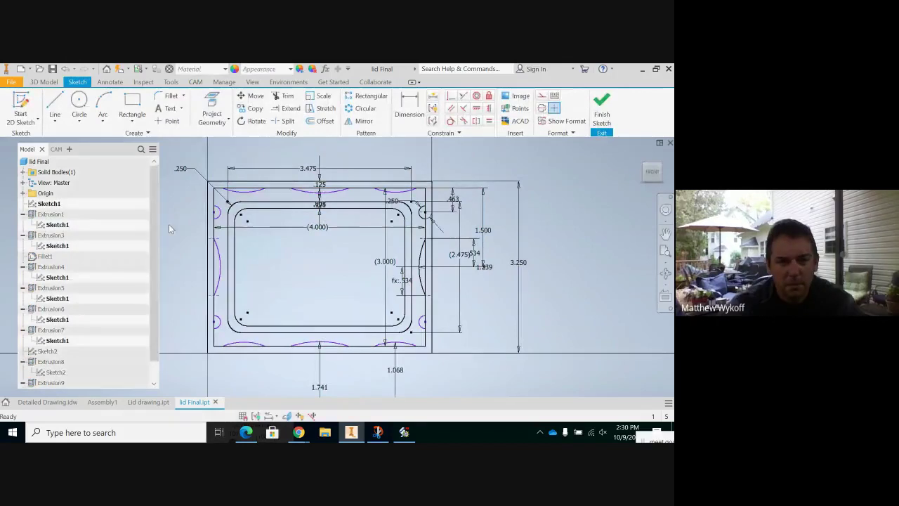
scroll(254, 202, "down", 3)
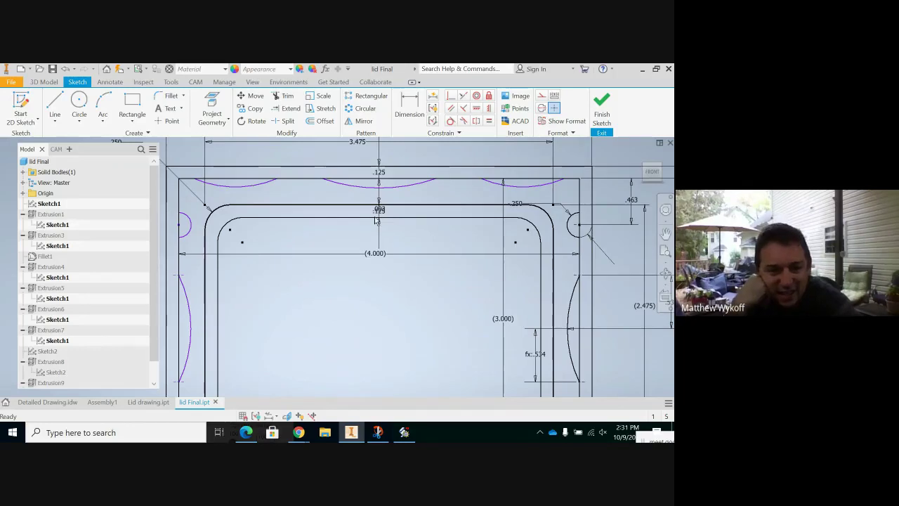
Step: Offset the inner rounded pocket outline by .0015 in
left_click(318, 121)
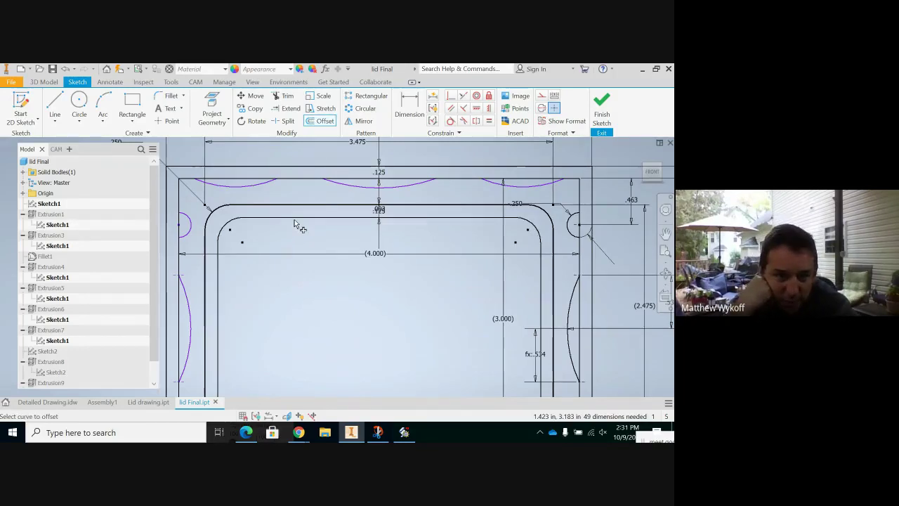
left_click(296, 220)
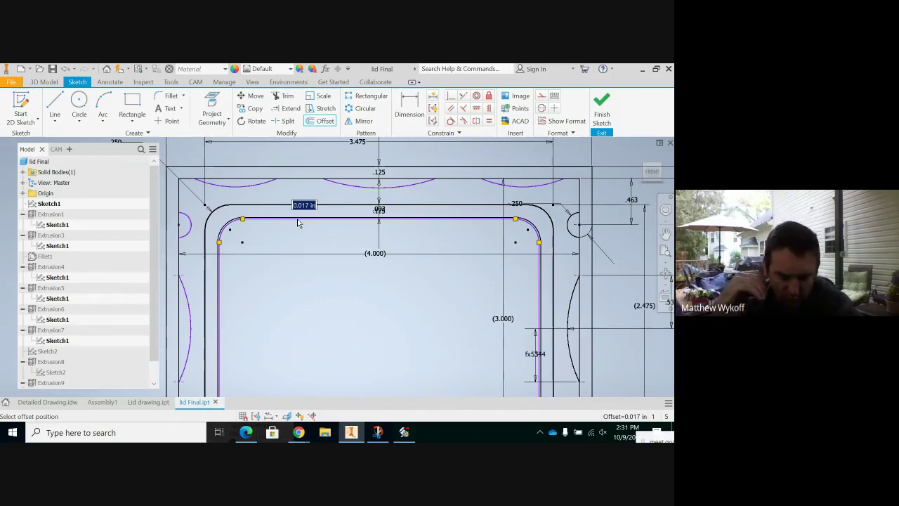
key("BackSpace")
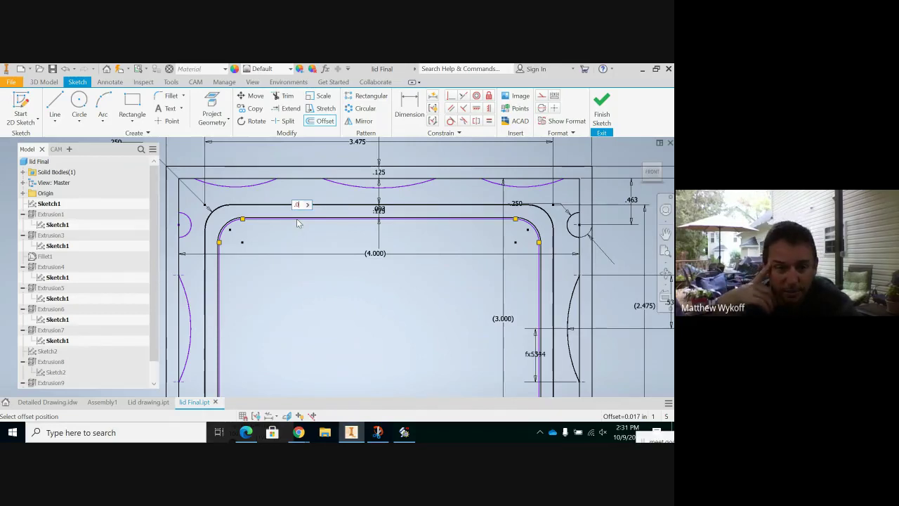
type(".001")
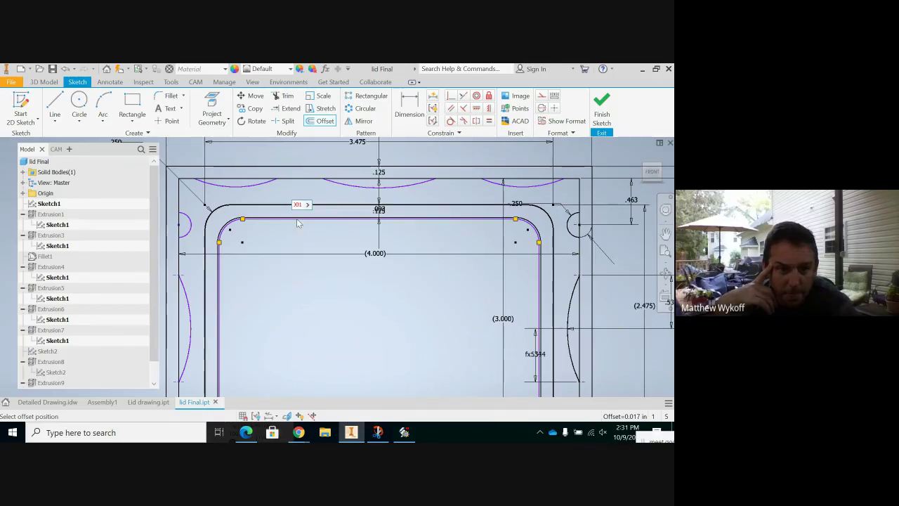
type("5")
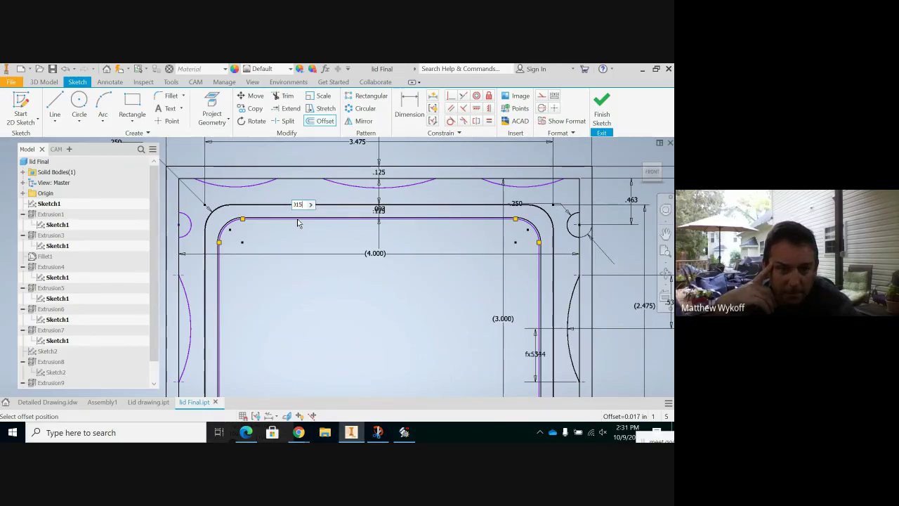
key("Return")
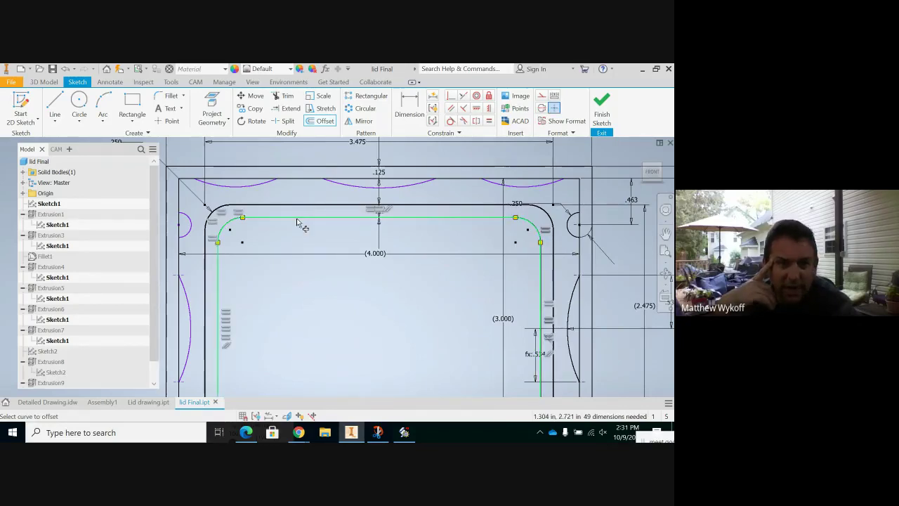
scroll(316, 216, "up", 5)
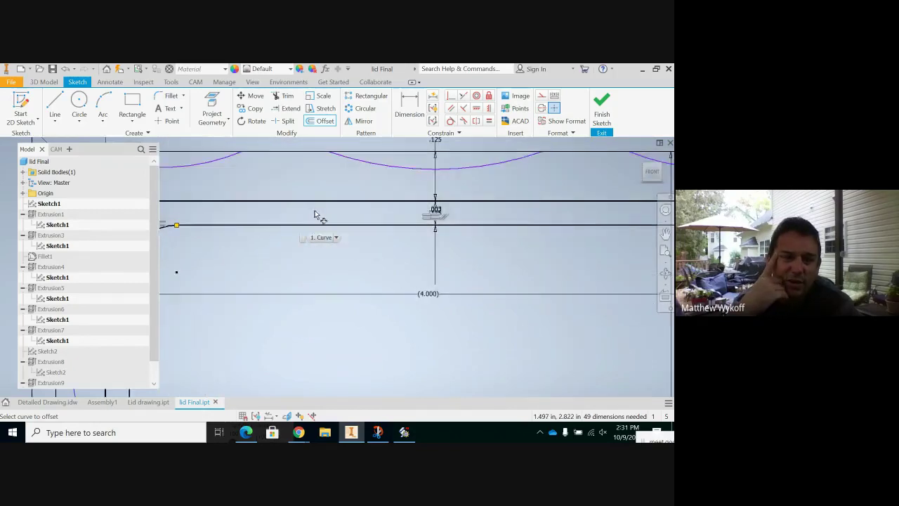
scroll(372, 217, "up", 3)
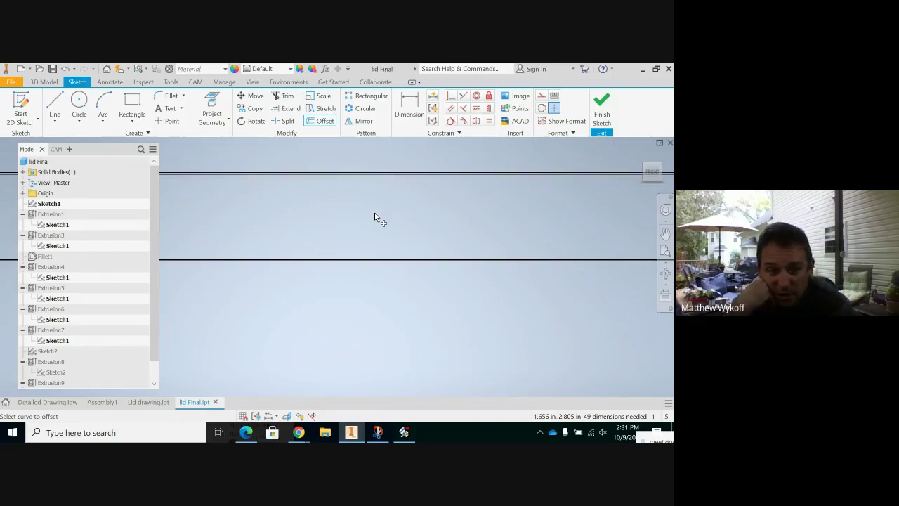
Step: Delete the duplicate sketch line overlapping the pocket's top edge
key("Escape")
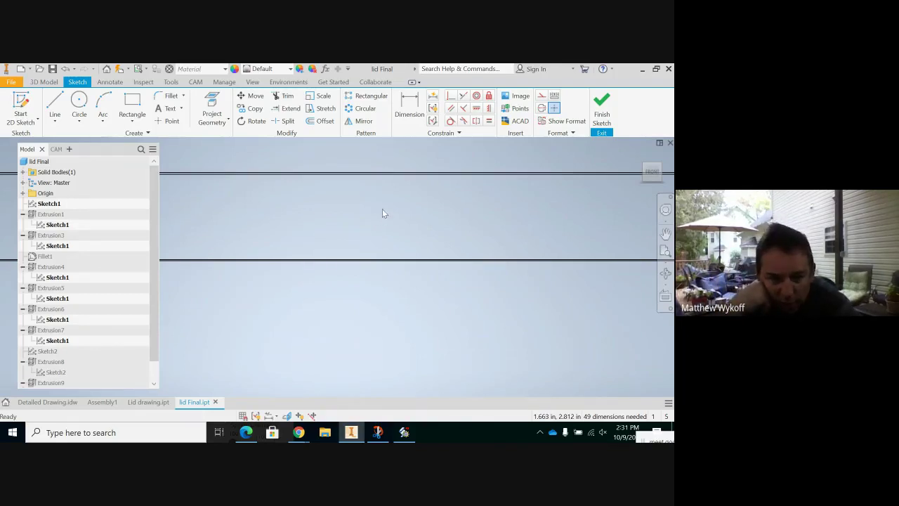
scroll(375, 255, "up", 3)
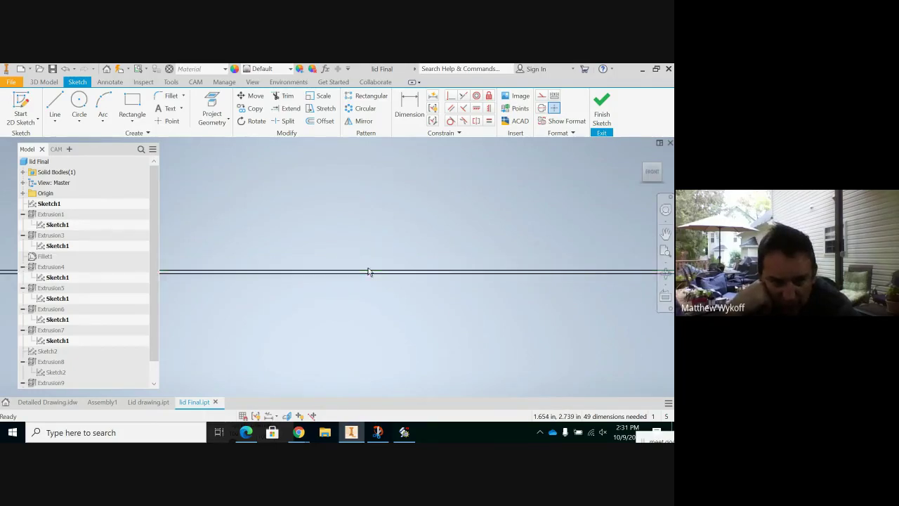
scroll(370, 280, "up", 2)
right_click(369, 278)
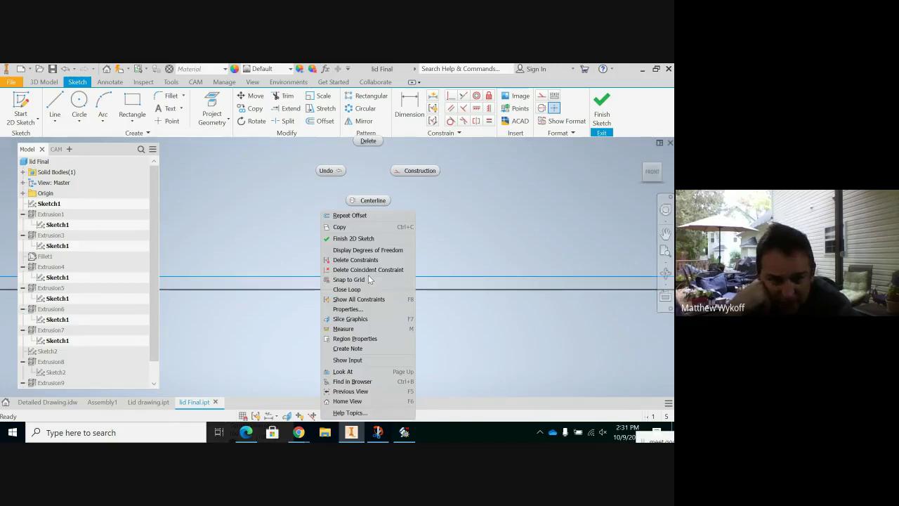
left_click(371, 141)
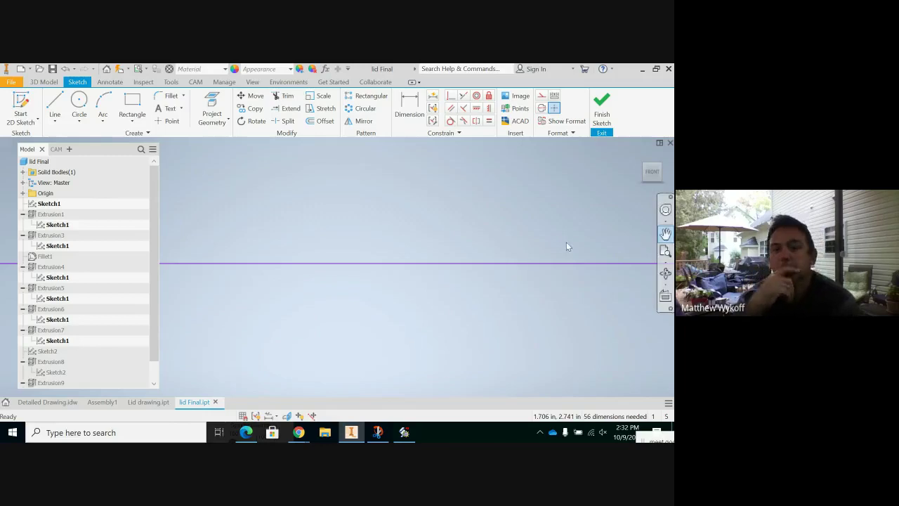
Step: Pan and zoom the view back to the pocket corner
left_click(666, 233)
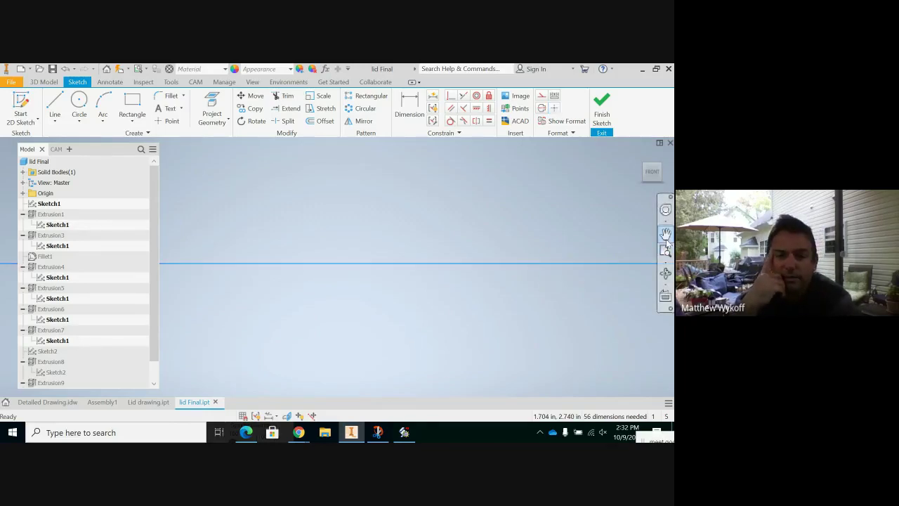
scroll(478, 284, "up", 5)
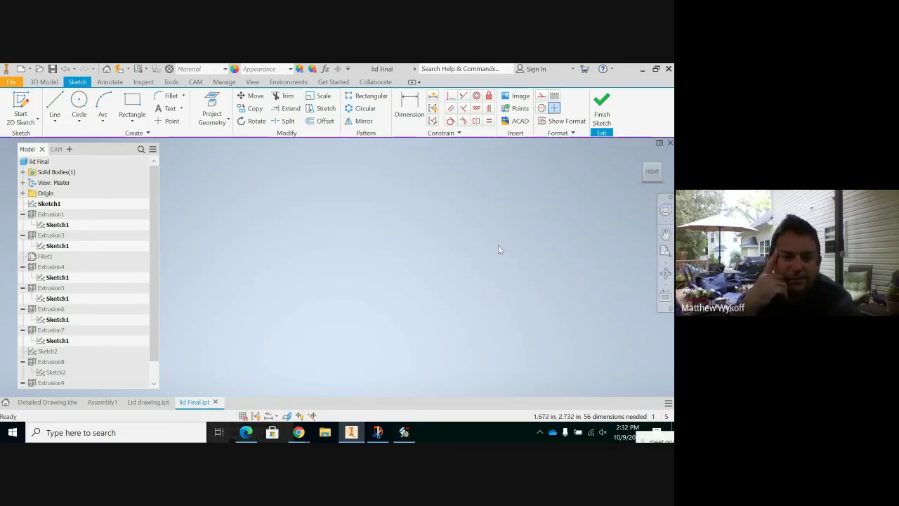
key("F2")
mouse_move(552, 241)
left_mouse_down()
mouse_move(419, 382)
mouse_move(417, 321)
left_mouse_up()
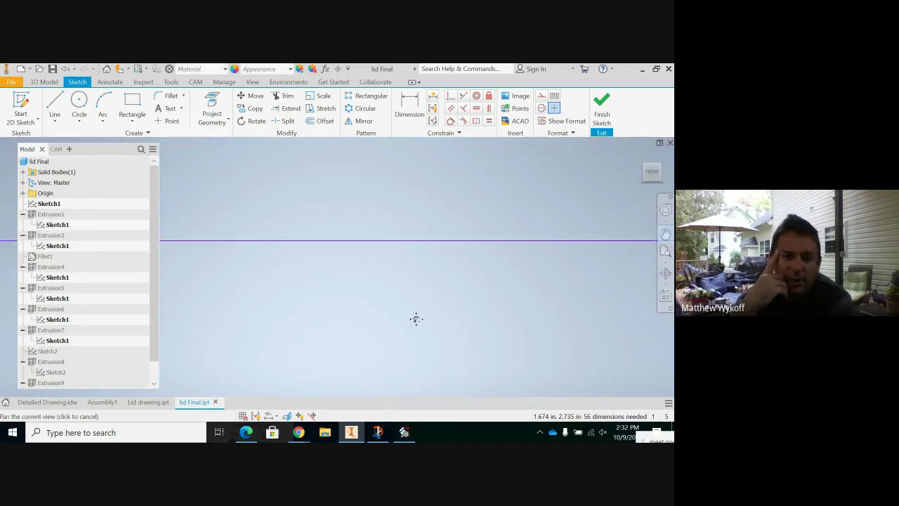
scroll(416, 319, "down", 5)
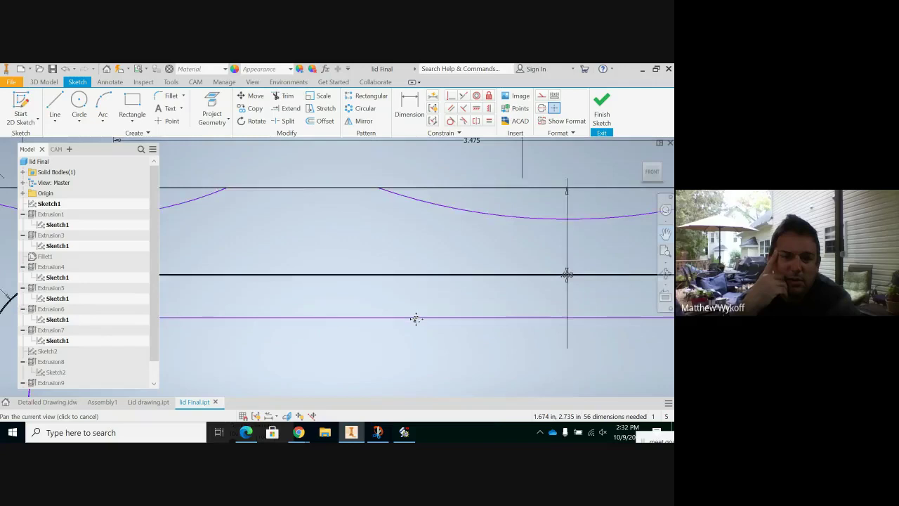
scroll(416, 319, "down", 3)
left_click_drag(387, 359, 348, 351)
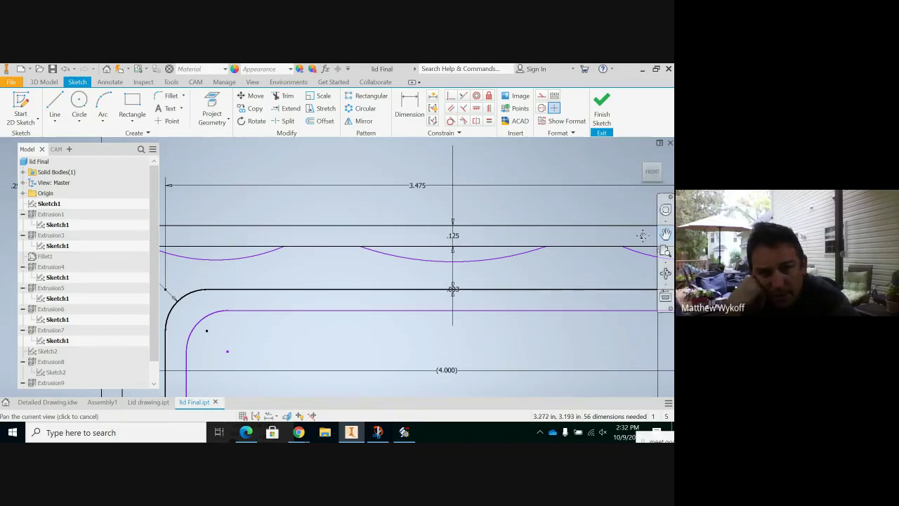
Step: Finish the sketch despite update errors, then delete the failed Extrusion3 and Extrusion7
left_click(597, 114)
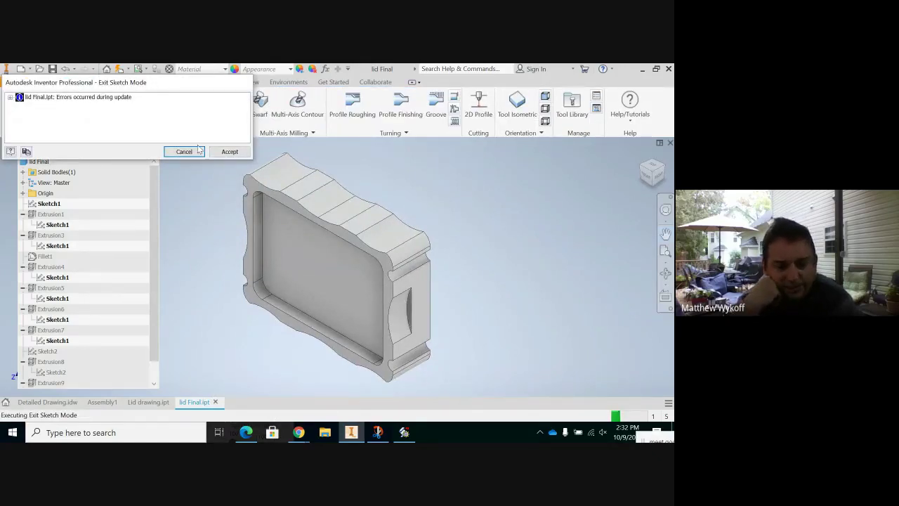
left_click(230, 151)
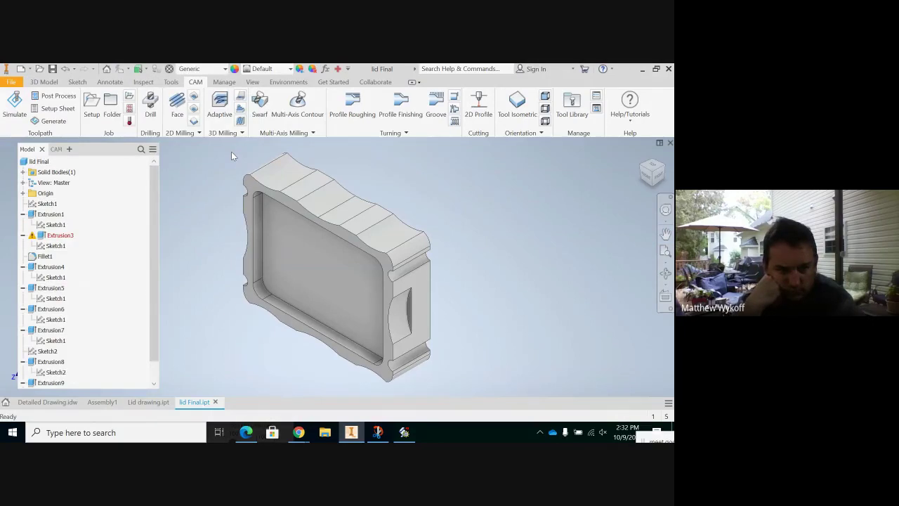
left_click(64, 239)
right_click(63, 236)
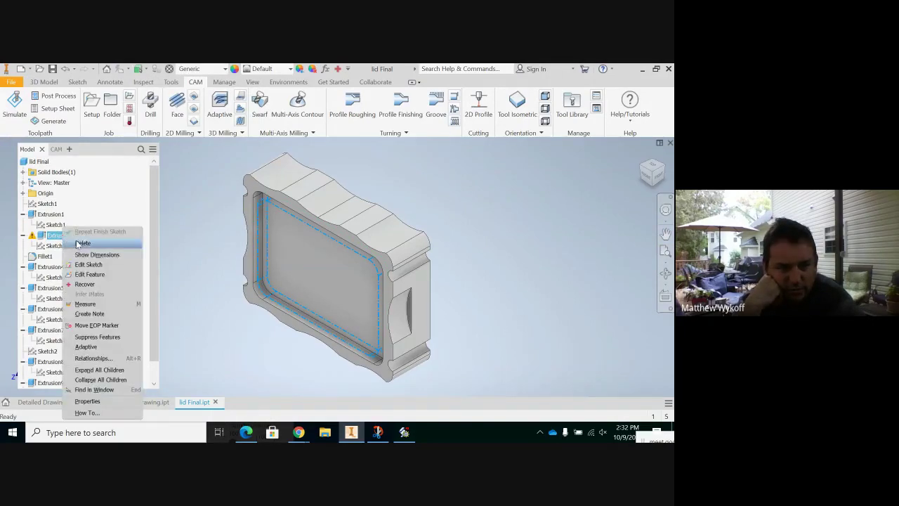
left_click(78, 243)
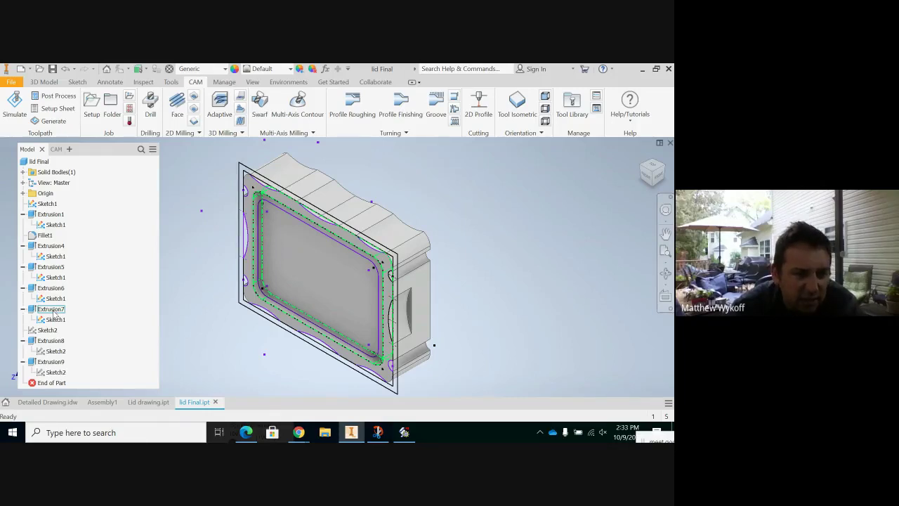
right_click(54, 314)
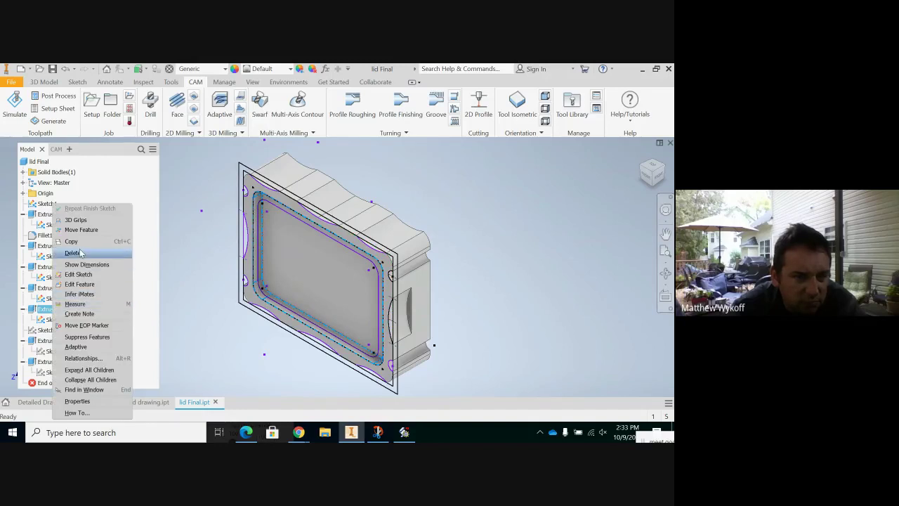
left_click(80, 253)
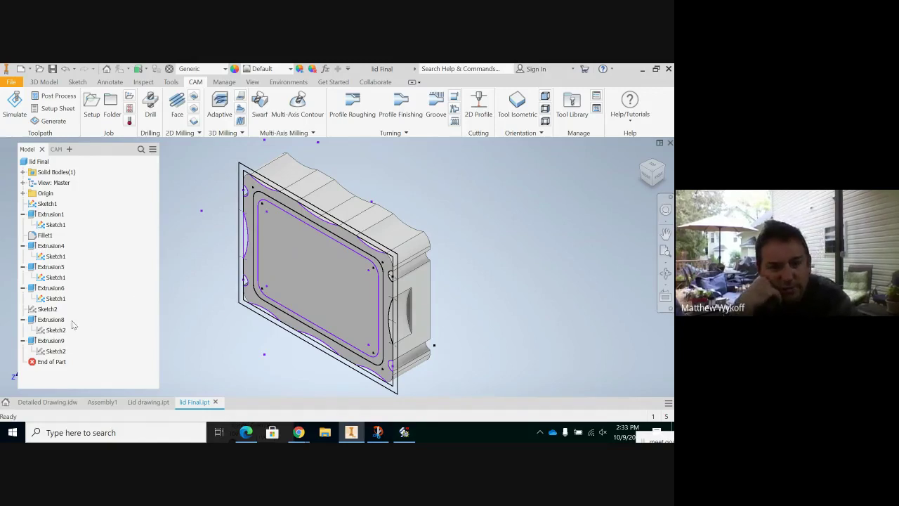
Step: Extrude the Sketch1 pocket profile as a reversed .25 in deep cut
left_click(49, 85)
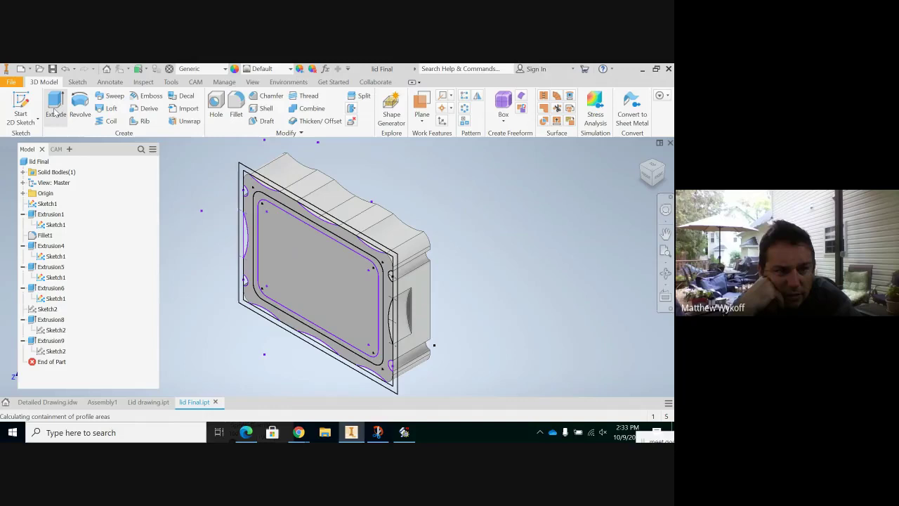
scroll(295, 221, "up", 3)
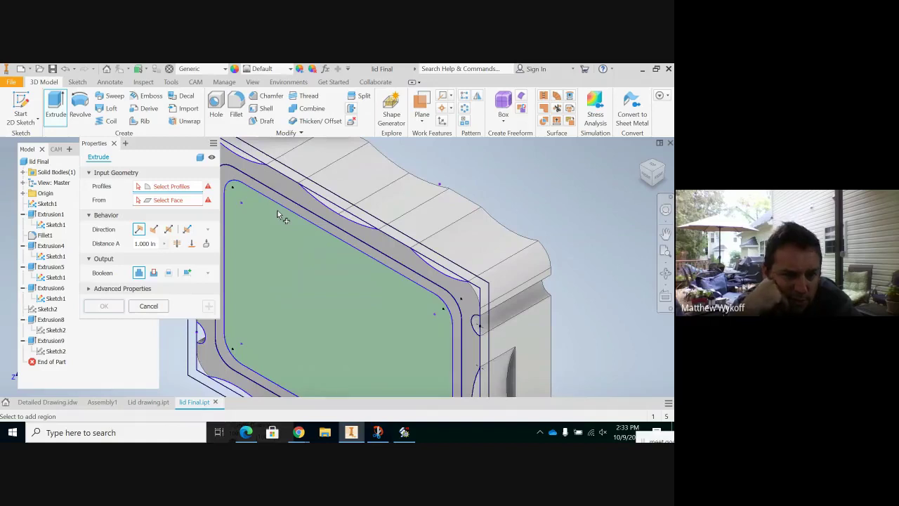
left_click(277, 210)
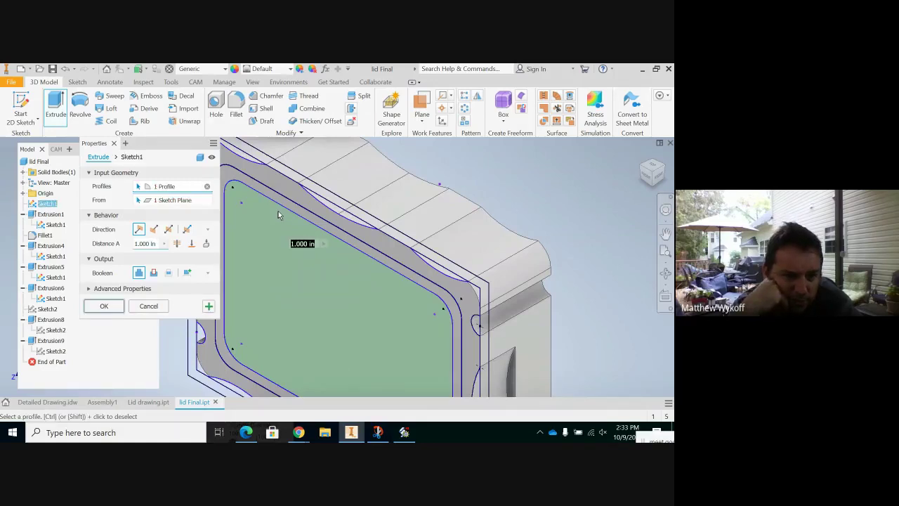
left_click(154, 229)
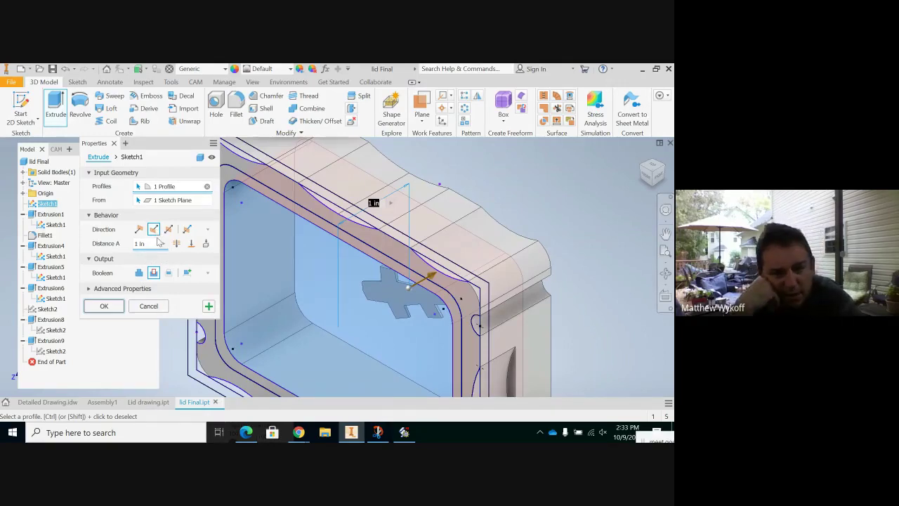
key("BackSpace")
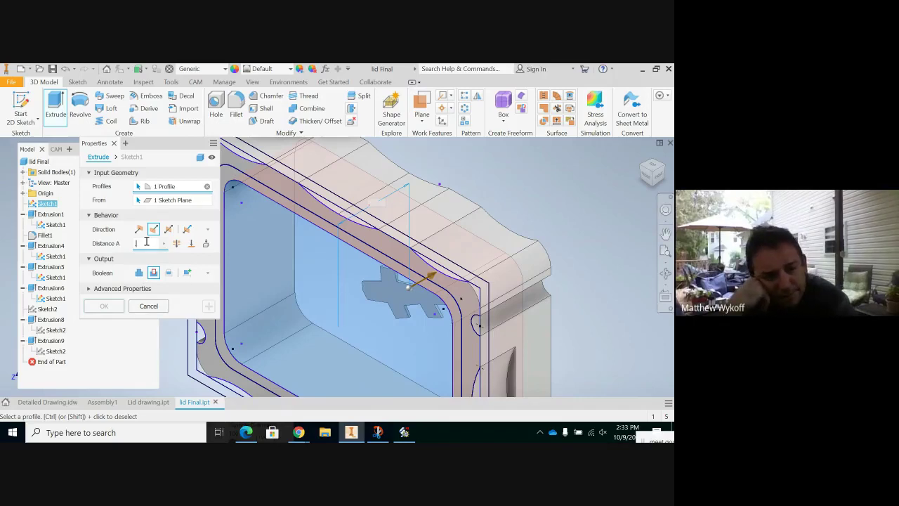
type(".25")
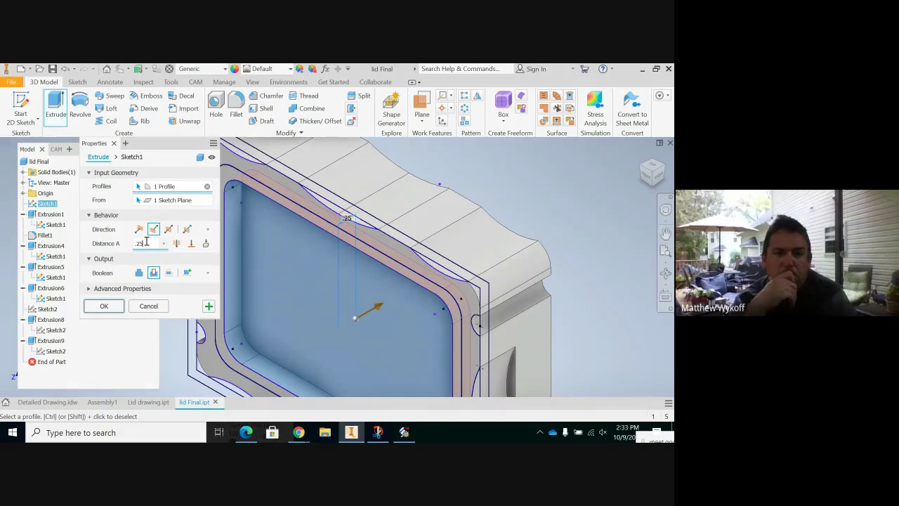
left_click(104, 306)
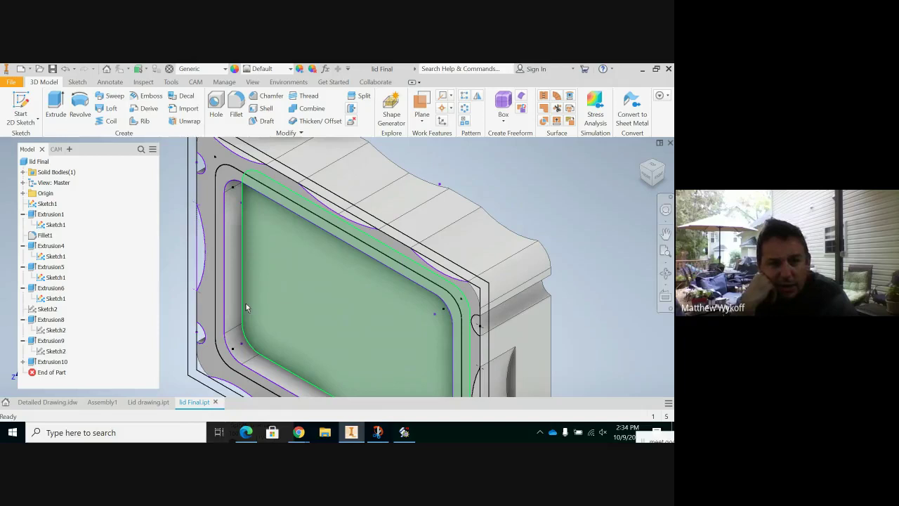
Step: Expand Extrusion10 in the browser to reveal its Sketch1
mouse_move(264, 323)
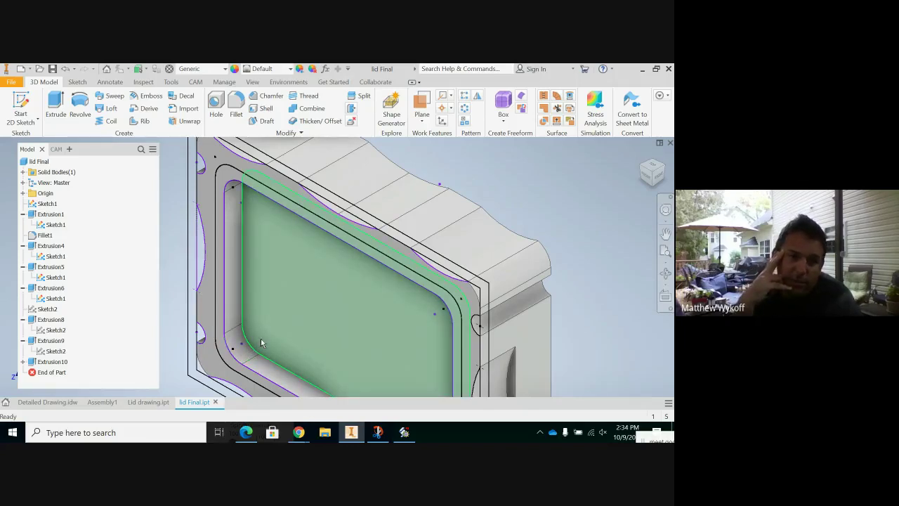
mouse_move(277, 358)
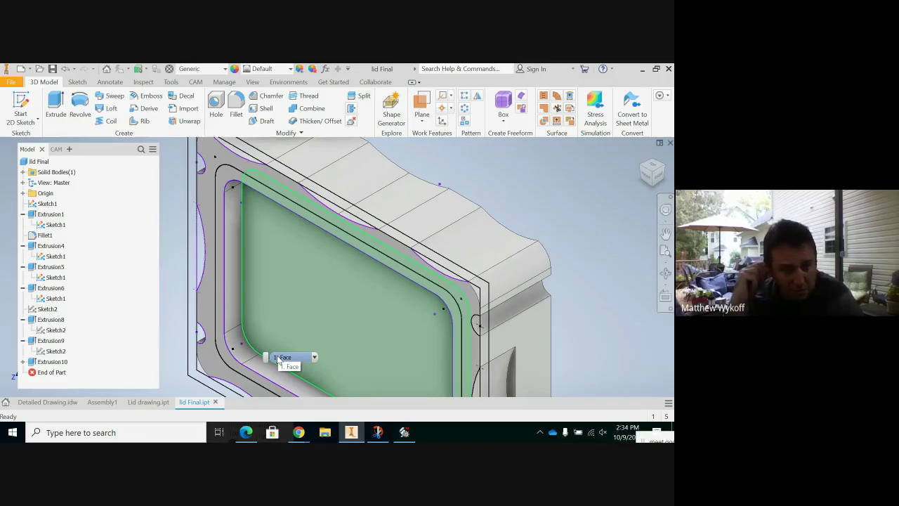
left_click(23, 362)
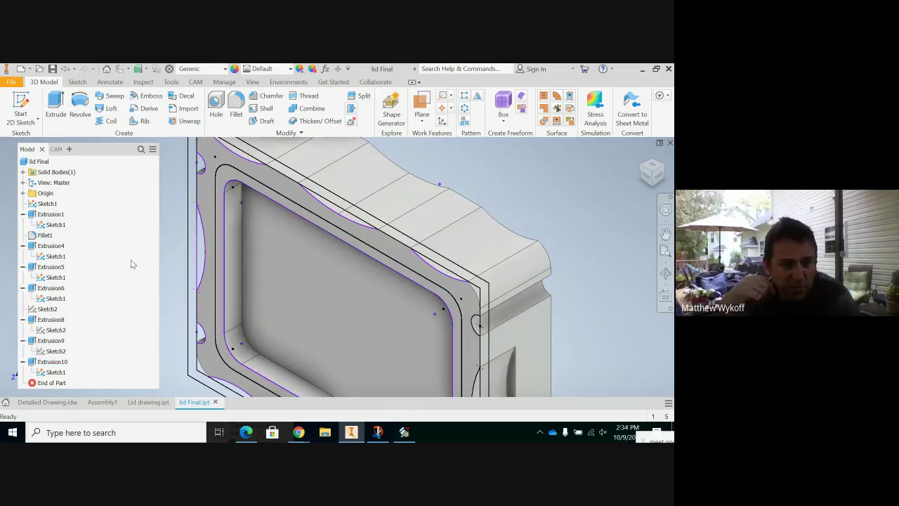
Step: Measure the pocket's narrow side wall face: 3.950 in perimeter, 0.431 in² area
left_click(172, 82)
left_click(44, 83)
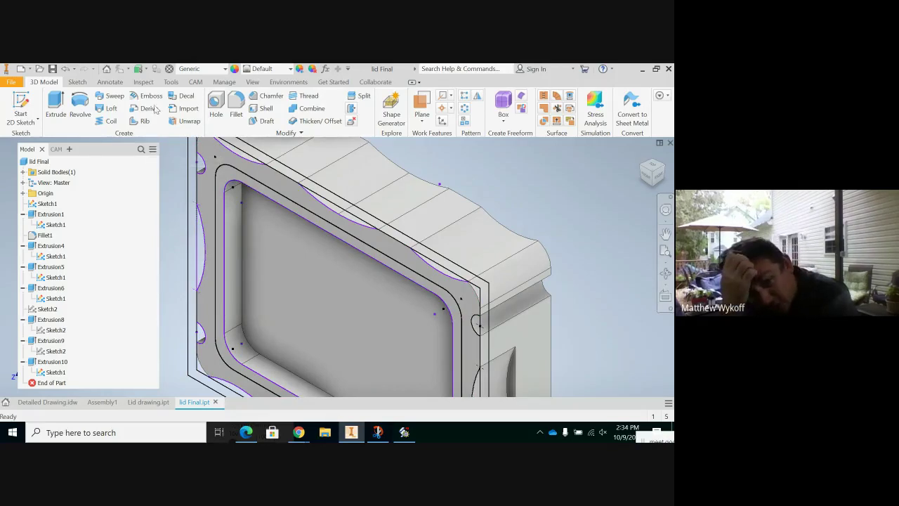
left_click(171, 82)
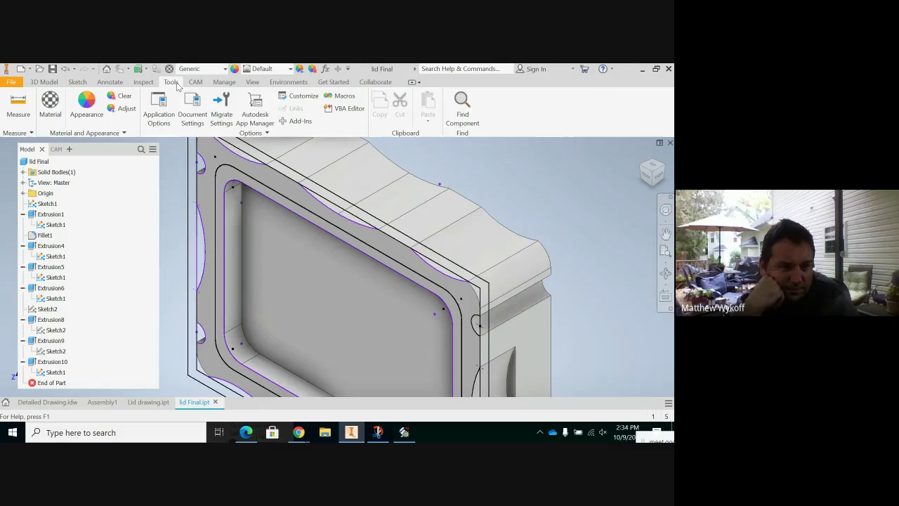
left_click(19, 107)
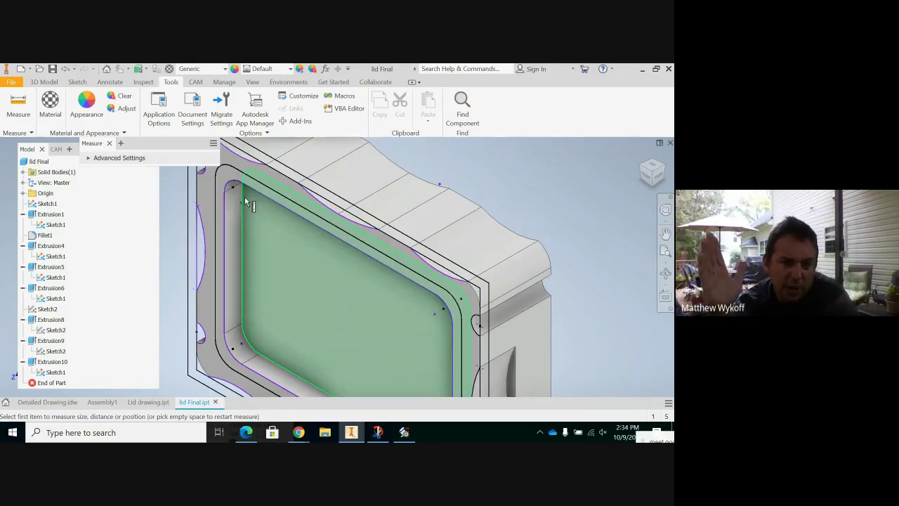
mouse_move(260, 214)
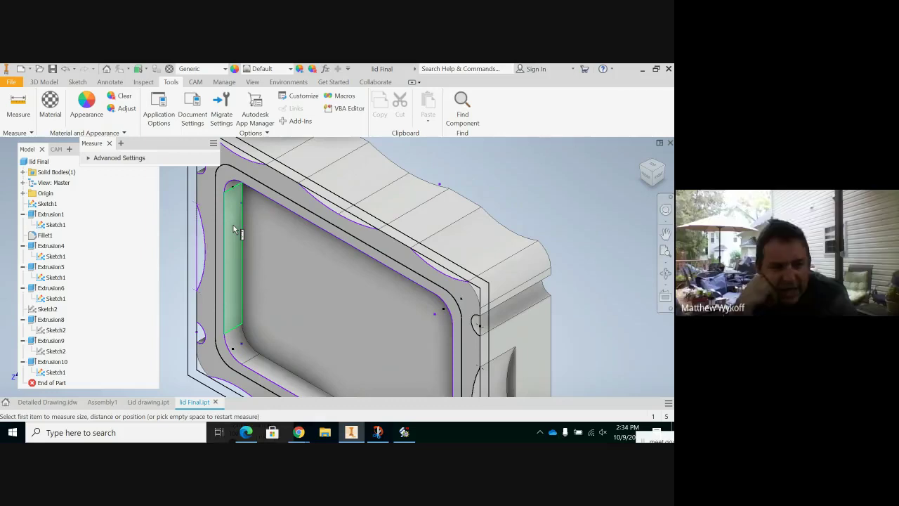
mouse_move(234, 228)
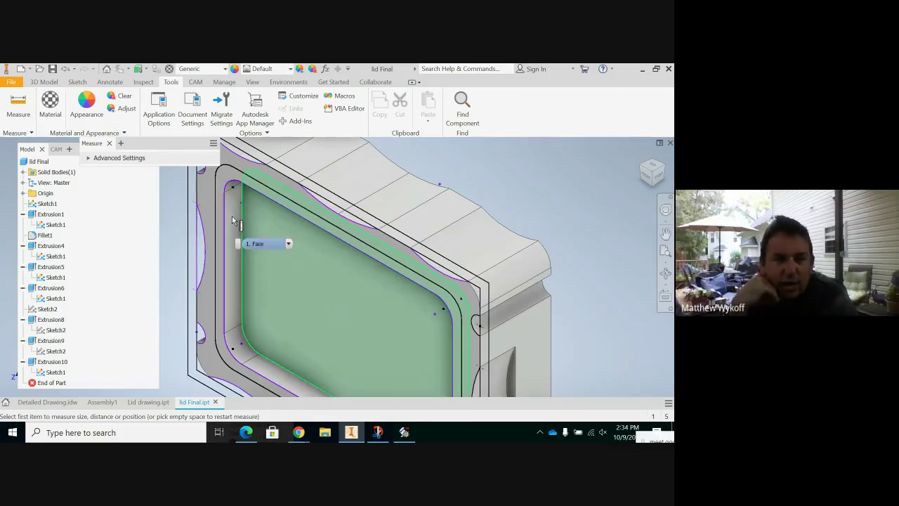
left_click(233, 220)
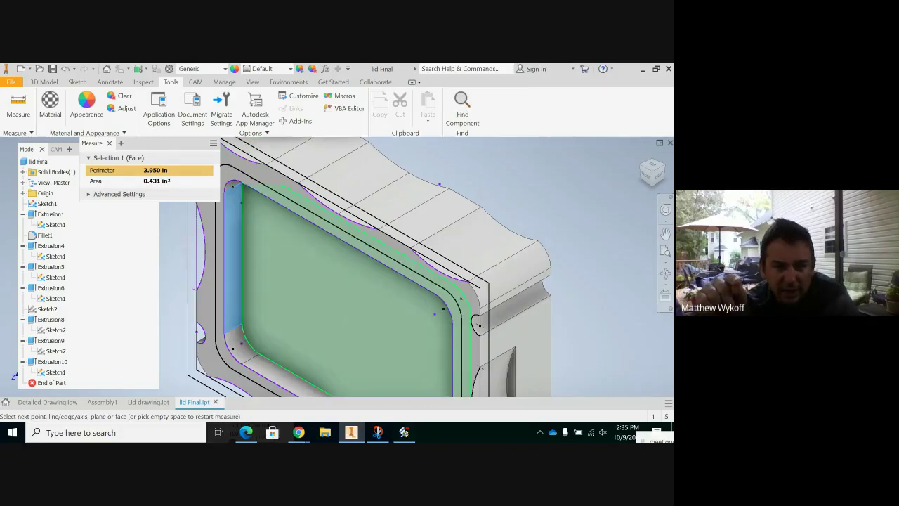
Step: Measure 3.222 in between opposite pocket walls, then switch to Detailed Drawing.idw
left_click(642, 172)
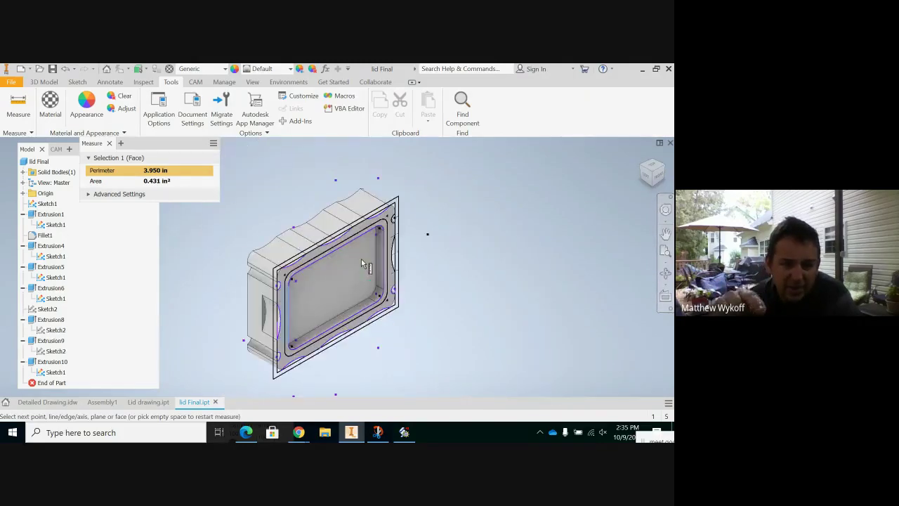
scroll(365, 267, "up", 3)
left_click(377, 267)
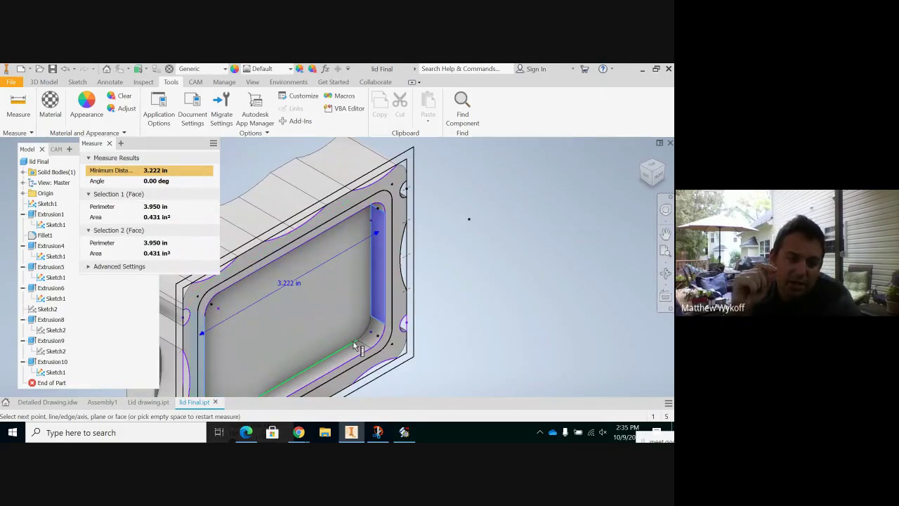
mouse_move(371, 362)
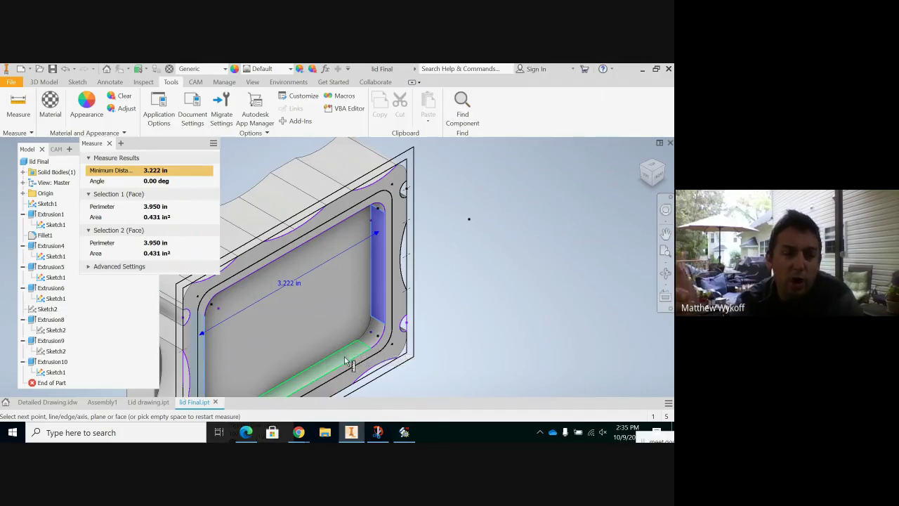
left_click(30, 405)
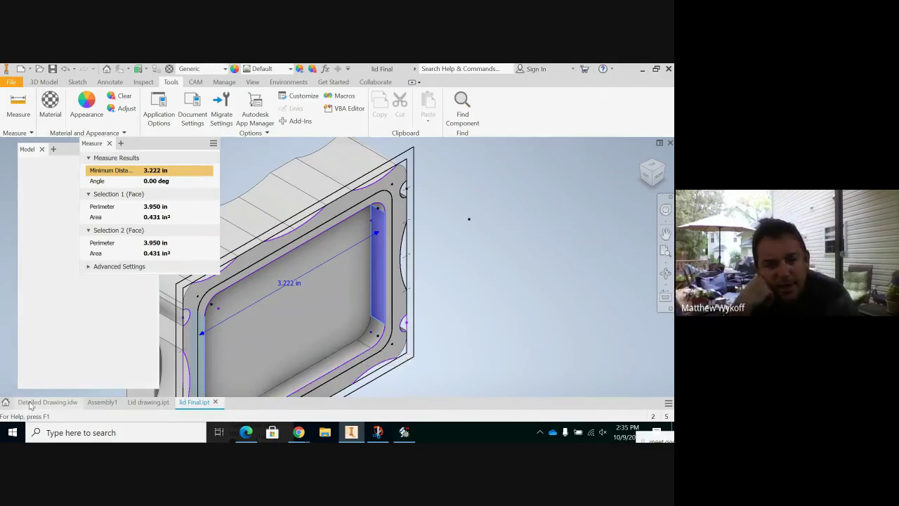
Step: Close the measurement results, then pan and zoom to frame the drawing views
left_click(111, 143)
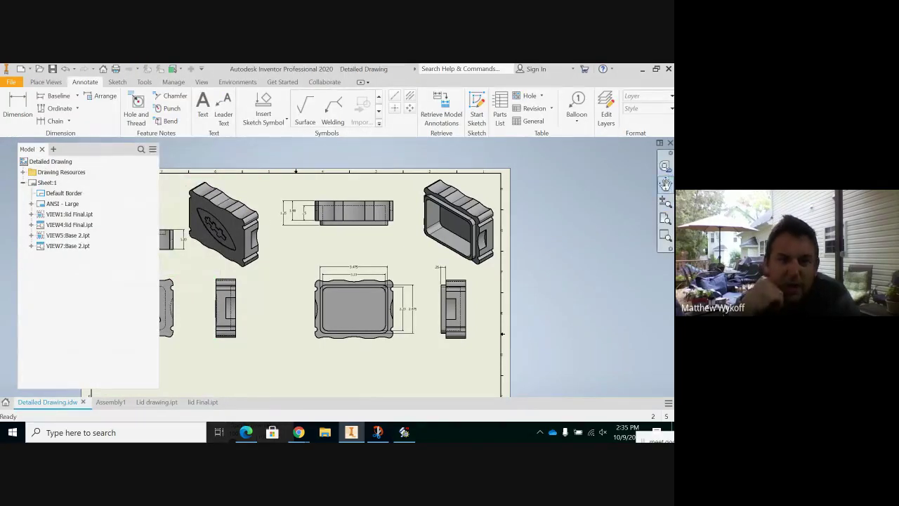
left_click(665, 184)
left_click_drag(178, 292, 284, 281)
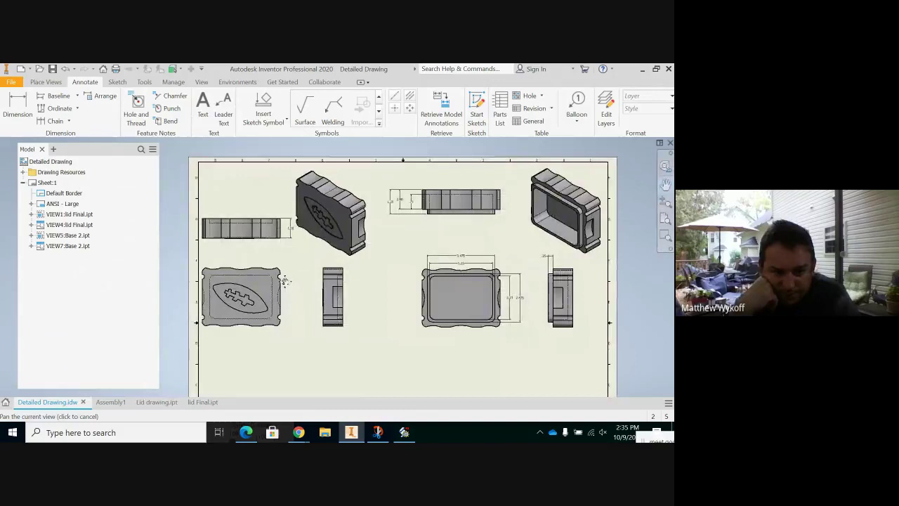
scroll(285, 281, "up", 2)
mouse_move(451, 243)
left_mouse_down()
mouse_move(475, 242)
mouse_move(446, 227)
mouse_move(471, 254)
mouse_move(347, 239)
mouse_move(561, 247)
left_mouse_up()
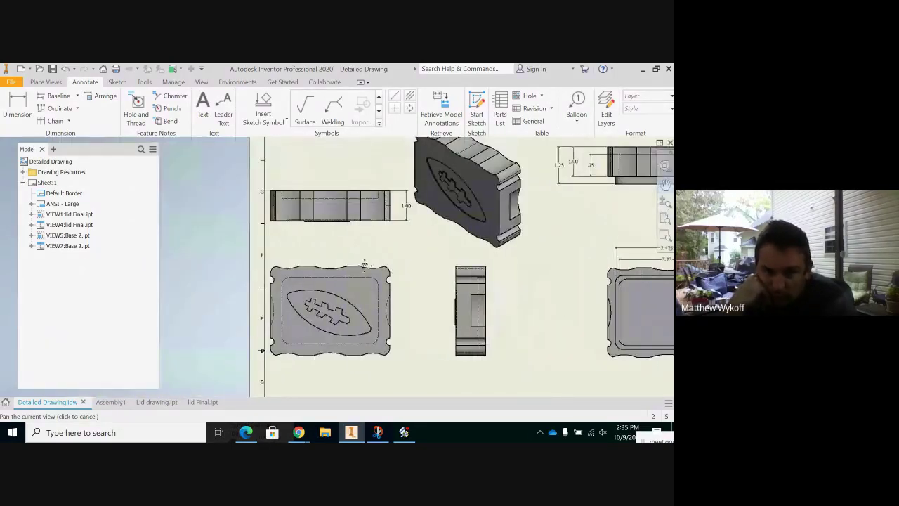
scroll(364, 264, "up", 3)
scroll(339, 239, "up", 1)
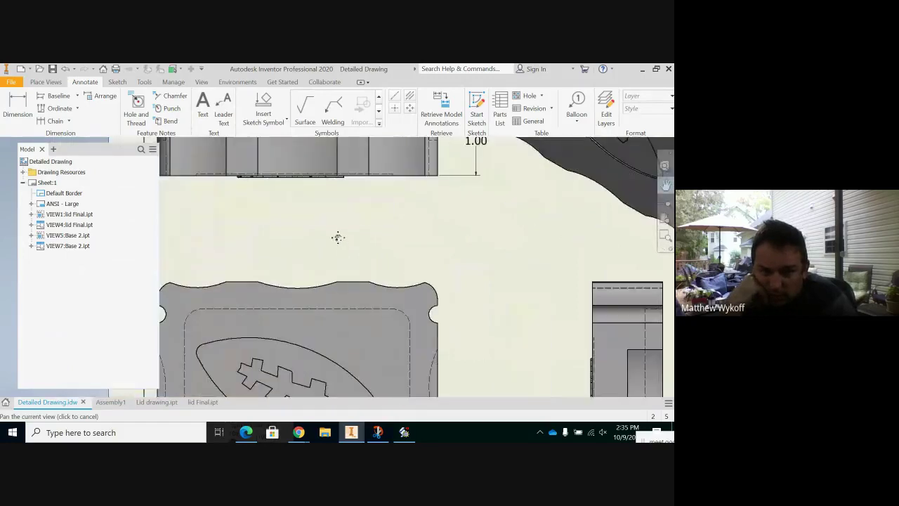
Step: Bring the base's 3.475 and 3.23 dimensions into view, then frame the lid's top view
mouse_move(338, 237)
left_mouse_down()
mouse_move(326, 164)
mouse_move(319, 243)
left_mouse_up()
scroll(326, 169, "down", 1)
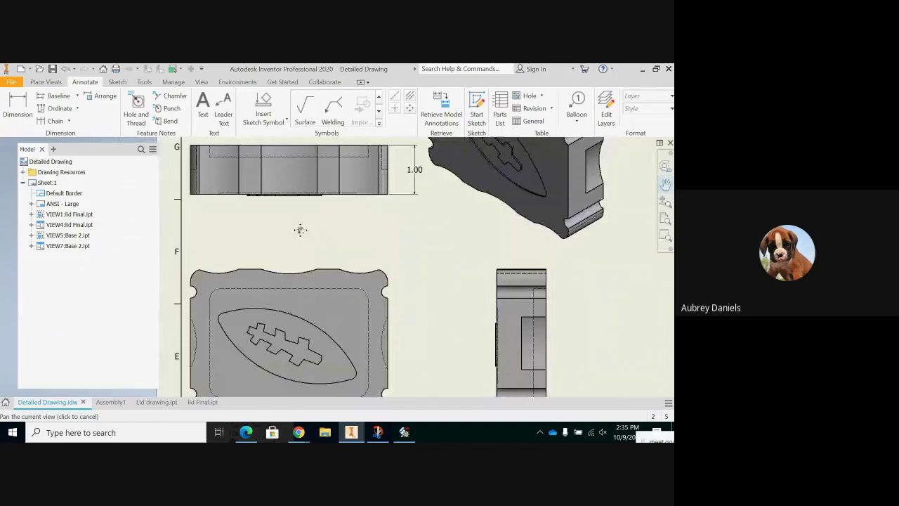
mouse_move(300, 230)
left_mouse_down()
mouse_move(417, 239)
mouse_move(289, 325)
mouse_move(266, 370)
left_mouse_up()
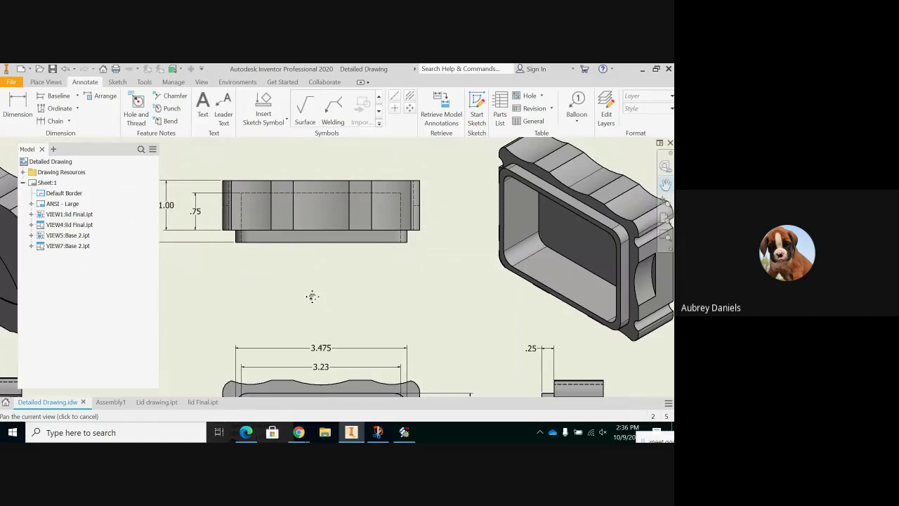
left_click_drag(312, 295, 322, 296)
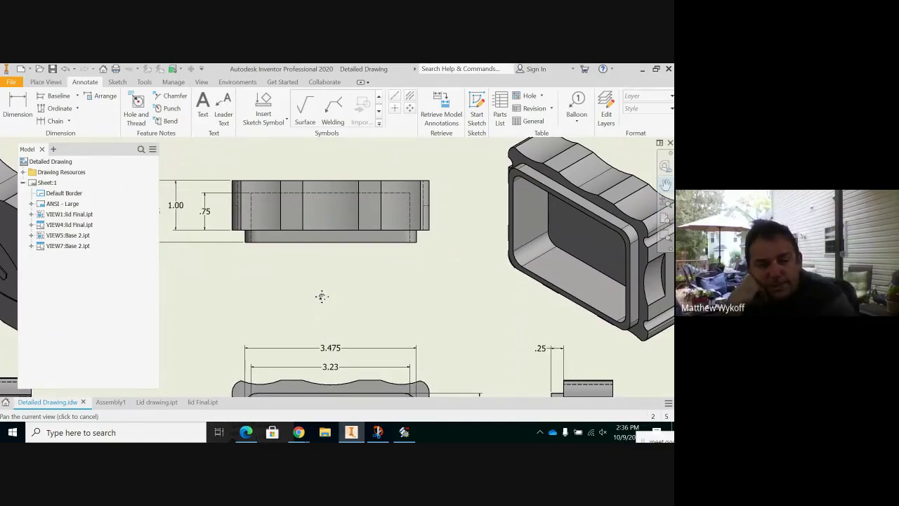
mouse_move(27, 308)
left_mouse_down()
mouse_move(271, 296)
mouse_move(482, 263)
left_mouse_up()
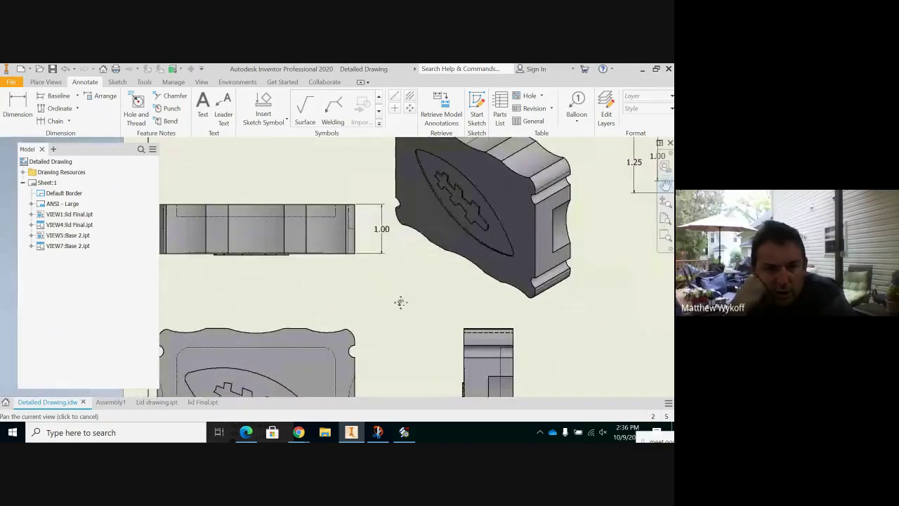
mouse_move(401, 303)
left_mouse_down()
mouse_move(386, 257)
mouse_move(411, 233)
left_mouse_up()
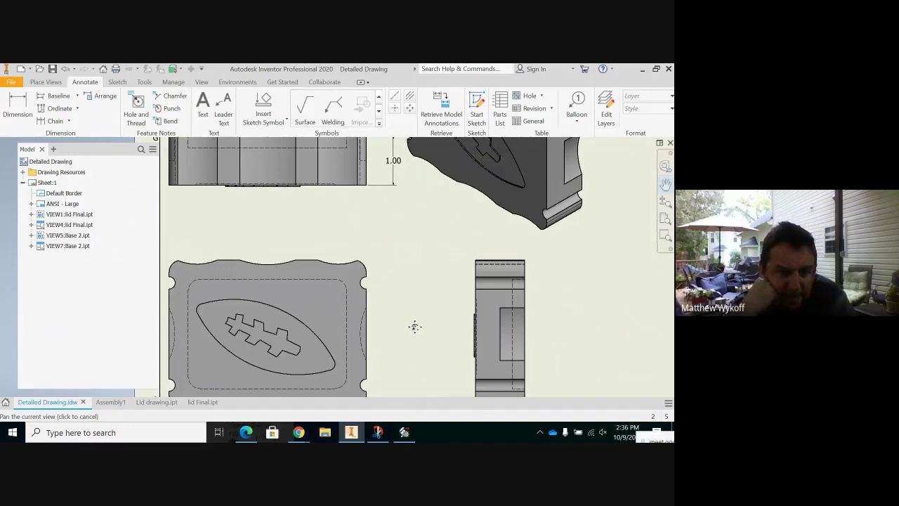
Step: Dimension the lid pocket outline corner to corner as 3.22, placed above the lid's top view
left_click(19, 106)
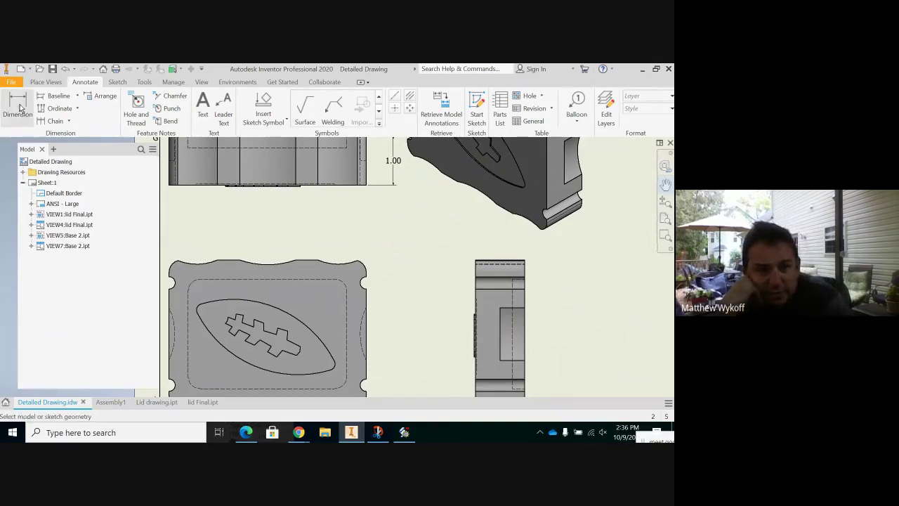
left_click(187, 291)
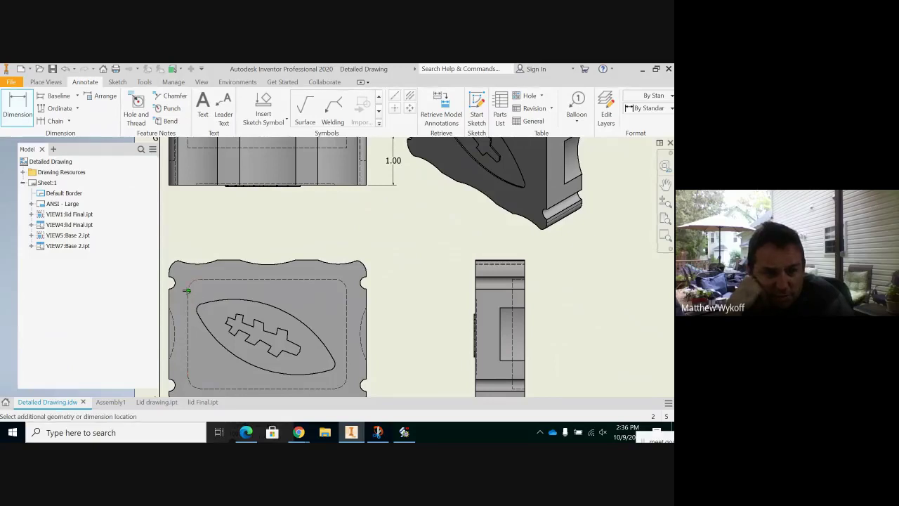
left_click(347, 293)
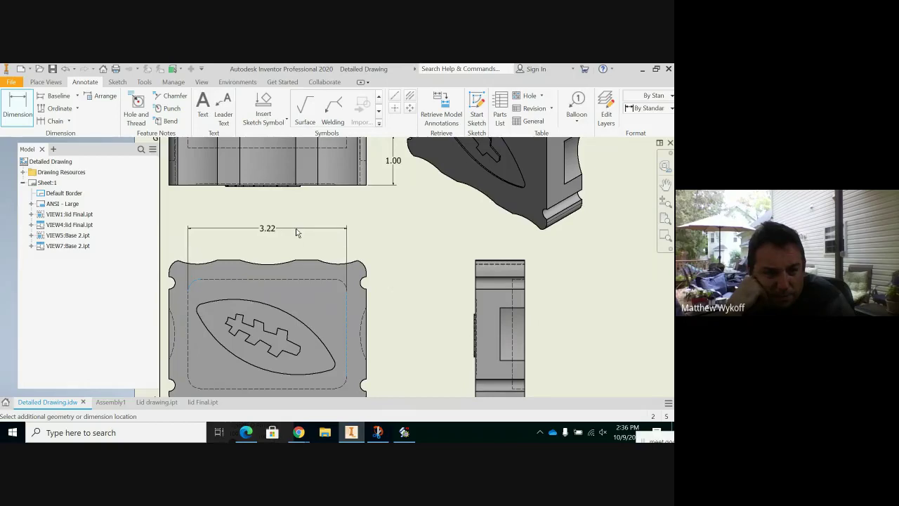
left_click(296, 229)
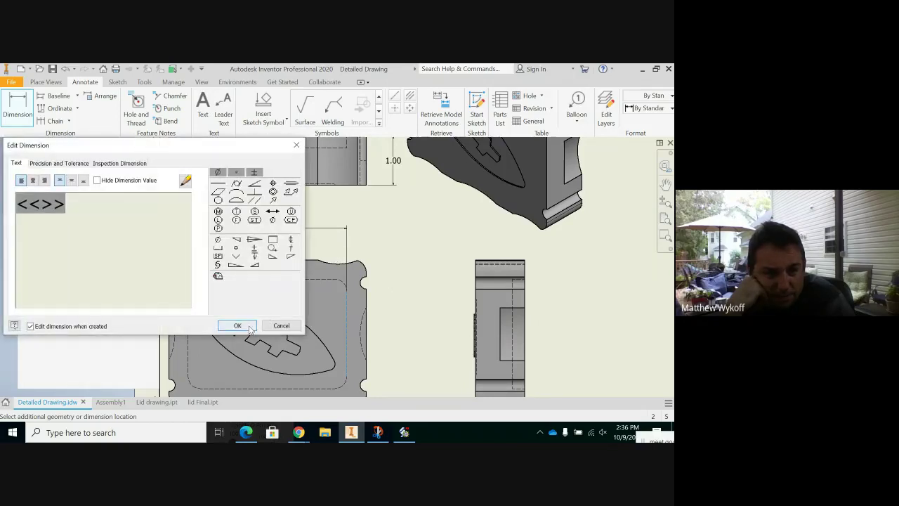
left_click(247, 327)
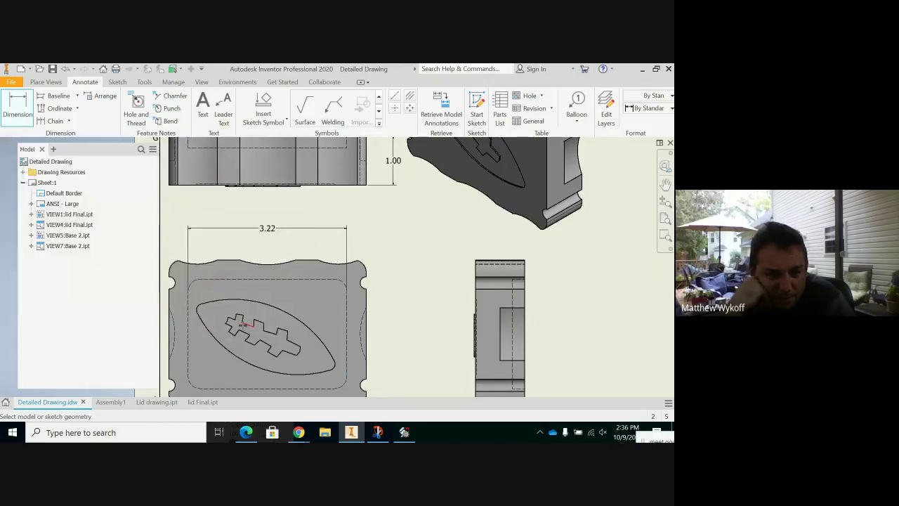
left_click(14, 113)
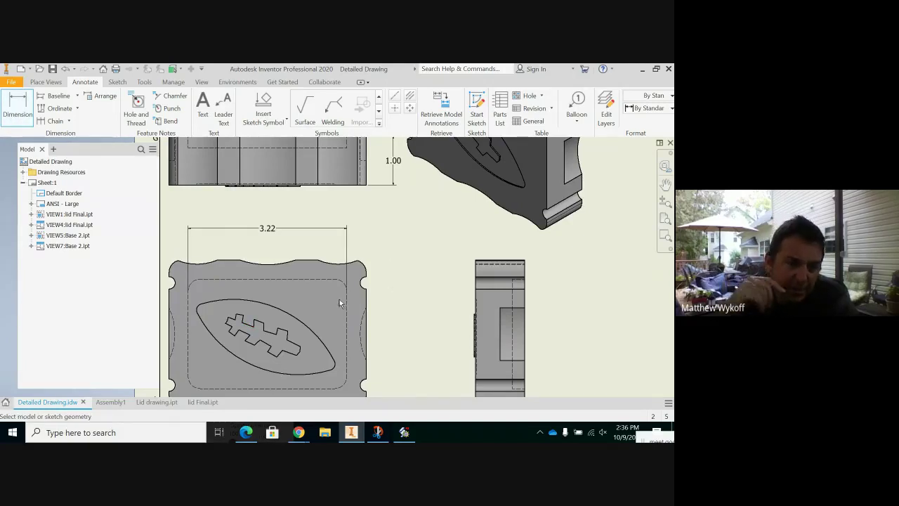
key("Escape")
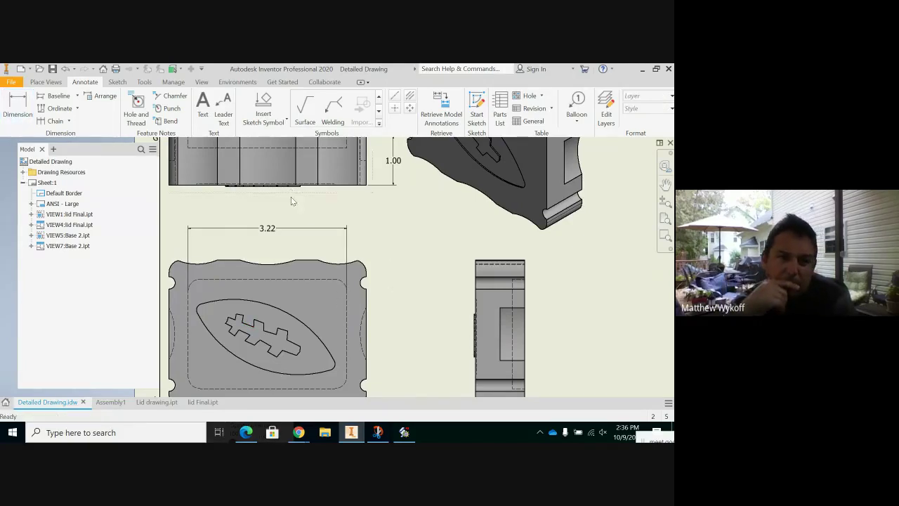
left_click(315, 228)
left_click(320, 215)
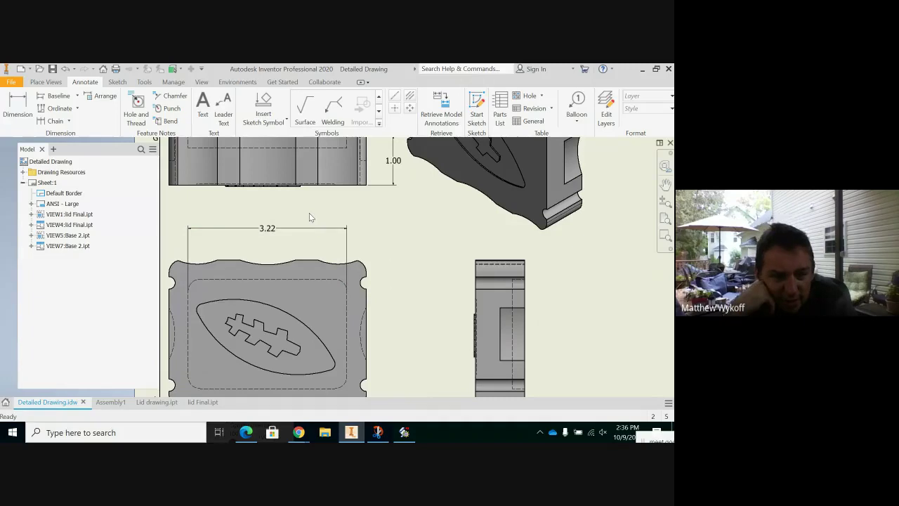
Step: Set the 3.22 dimension's precision to 3.123 so it reads 3.222
right_click(280, 232)
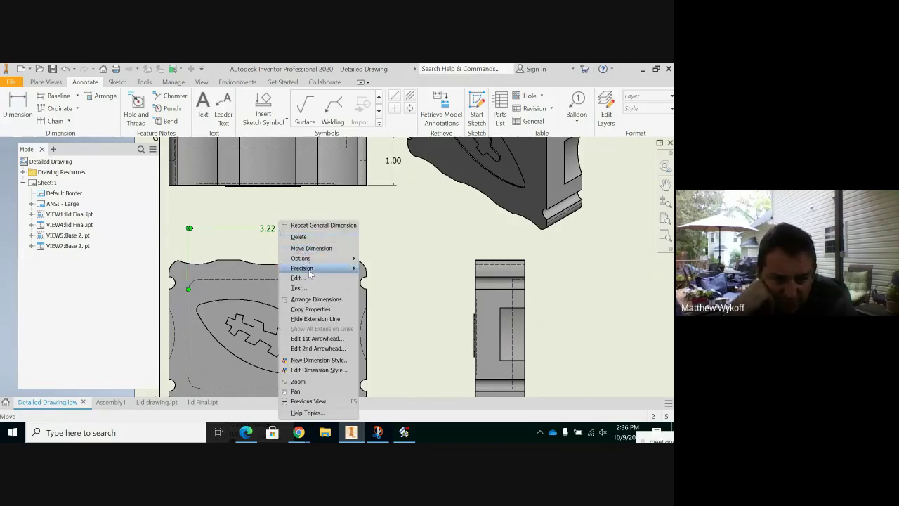
mouse_move(351, 268)
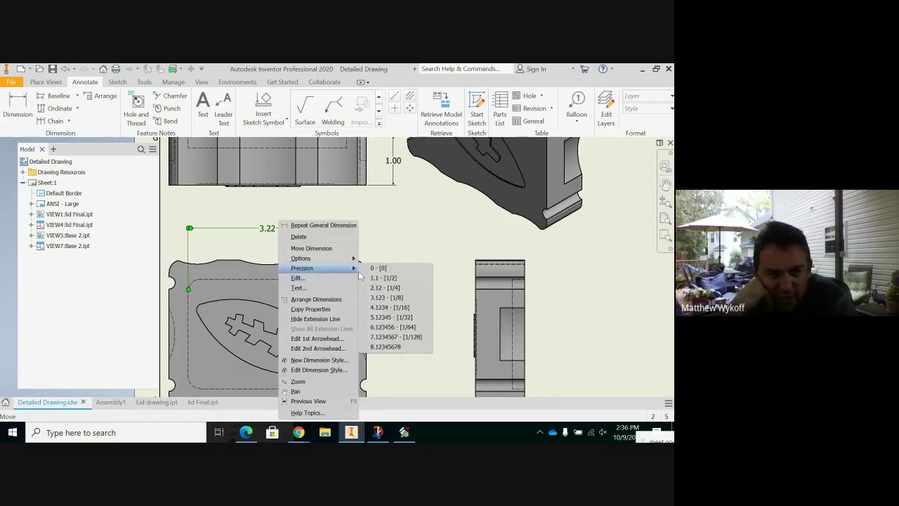
left_click(393, 298)
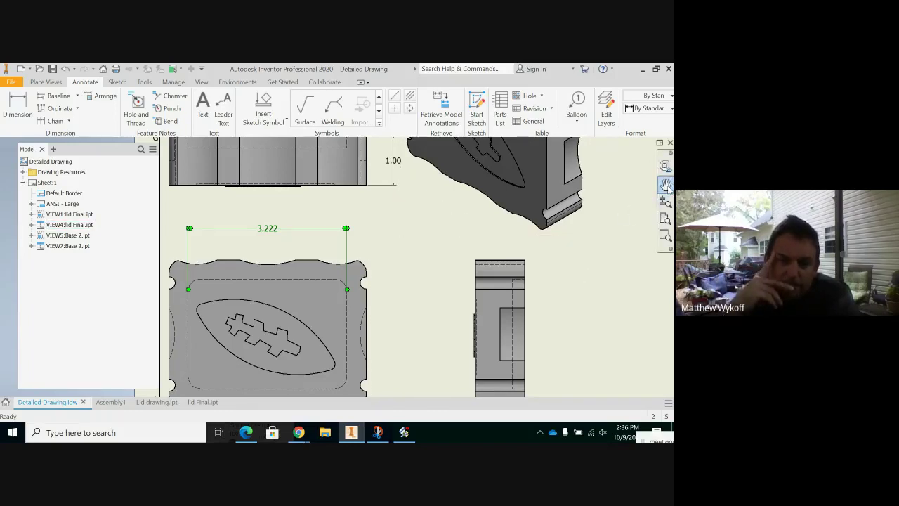
Step: Pan the sheet over to the base's 3.475 plate view
left_click(667, 186)
left_click_drag(464, 301, 260, 231)
left_click_drag(395, 241, 383, 254)
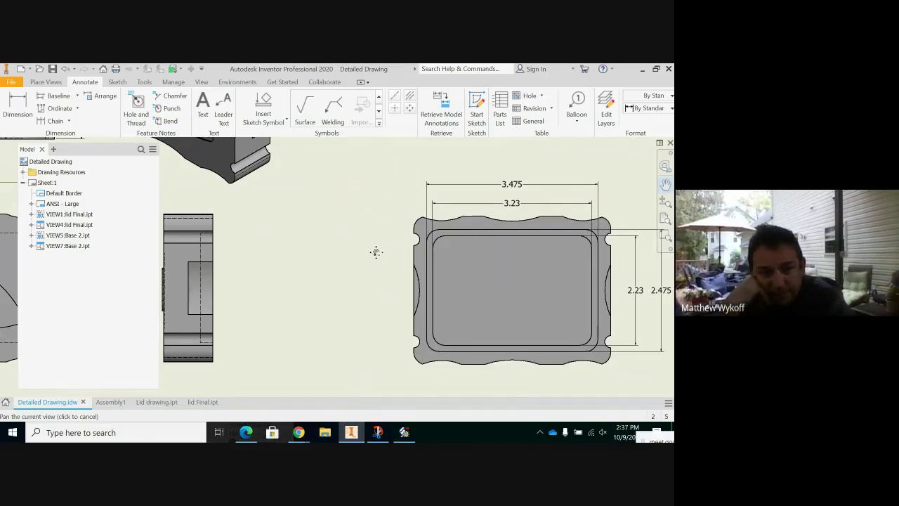
Step: Pan between the lid's 3.222 pocket view and the base's 3.475 view to compare widths
left_click_drag(375, 251, 540, 263)
mouse_move(321, 240)
left_mouse_down()
mouse_move(422, 226)
mouse_move(449, 238)
left_mouse_up()
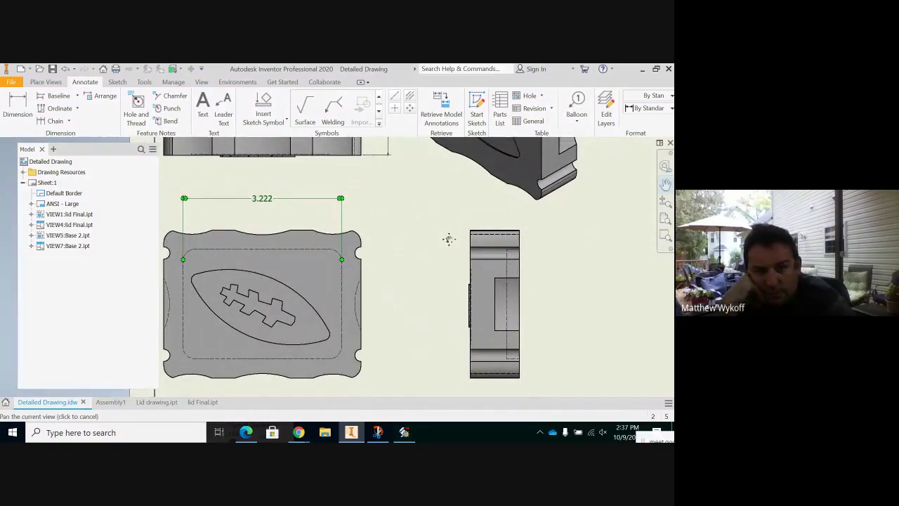
key("Escape")
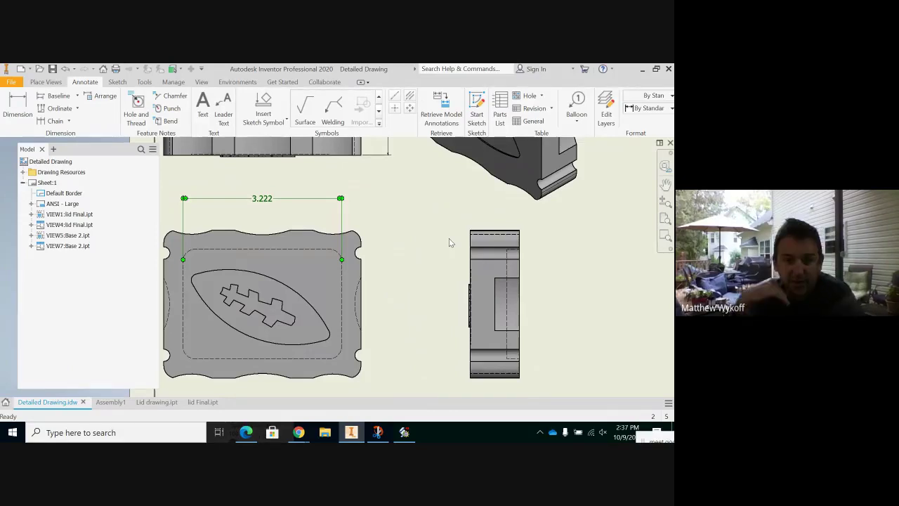
left_click_drag(449, 238, 283, 210)
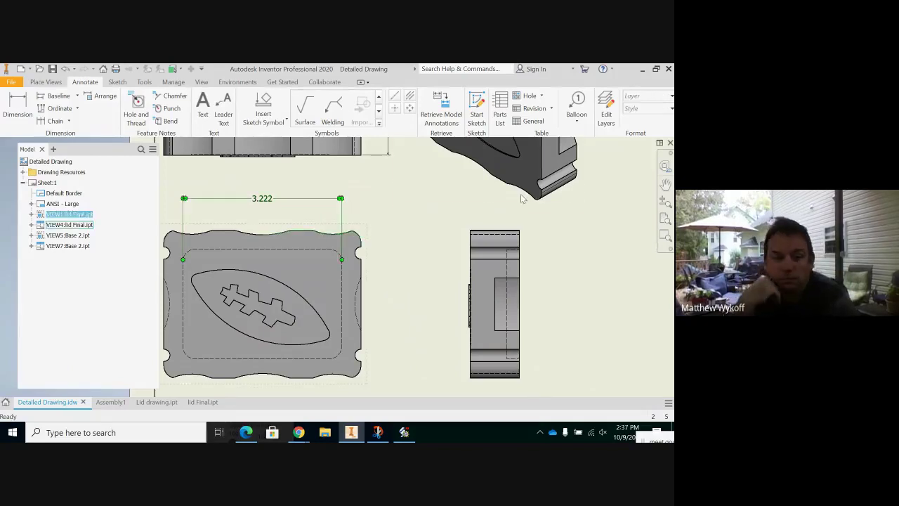
left_click(663, 184)
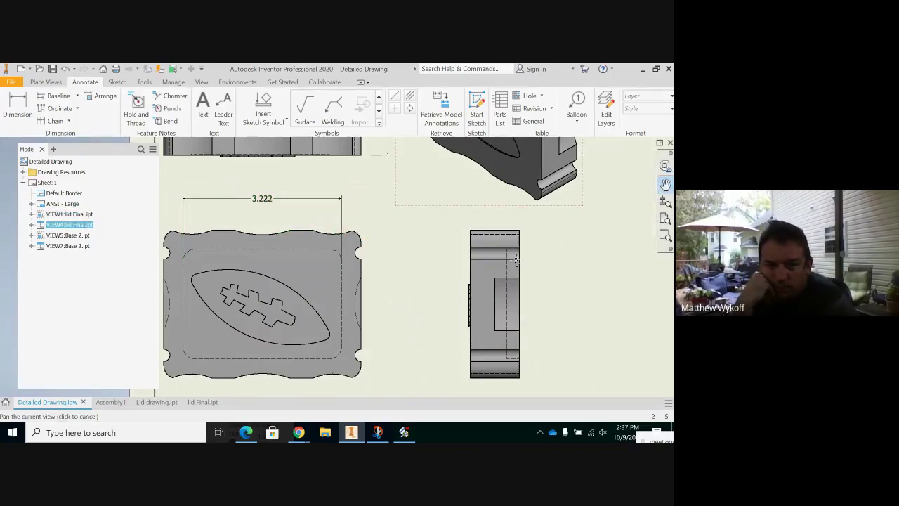
left_click_drag(627, 253, 227, 251)
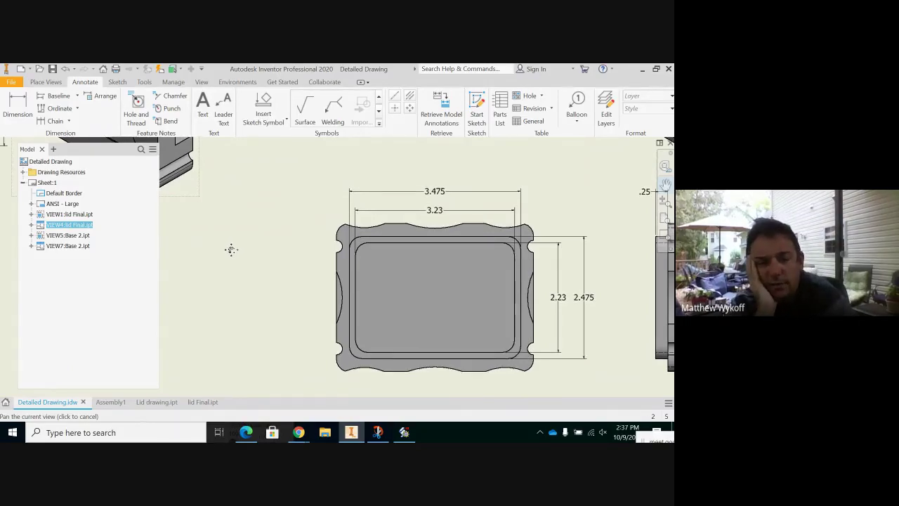
left_click_drag(231, 250, 267, 252)
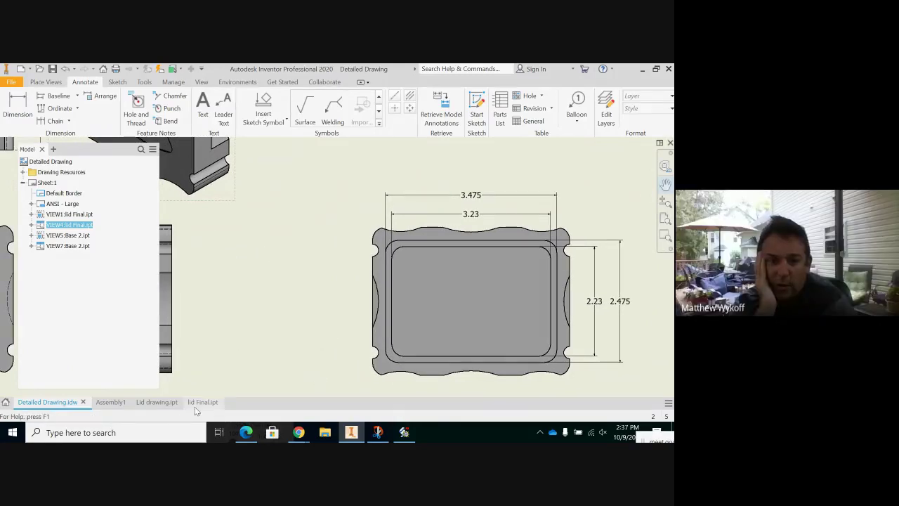
mouse_move(198, 405)
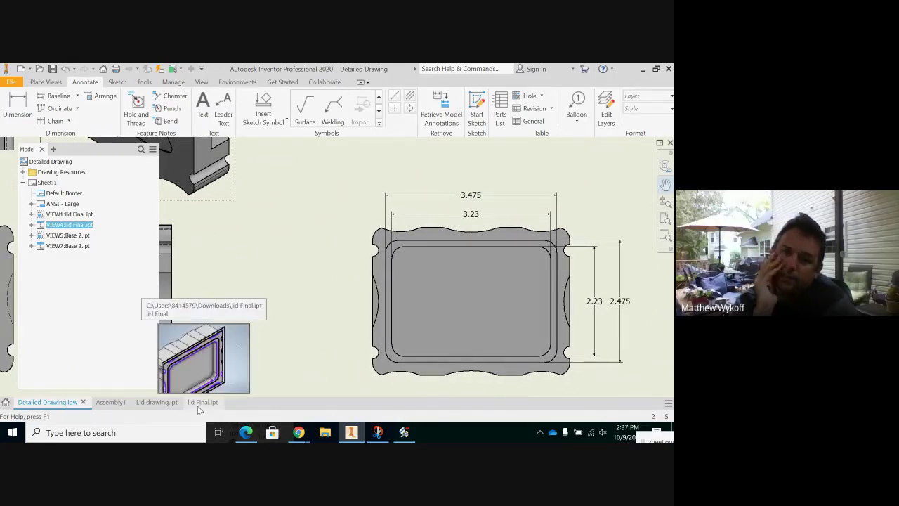
left_click(198, 406)
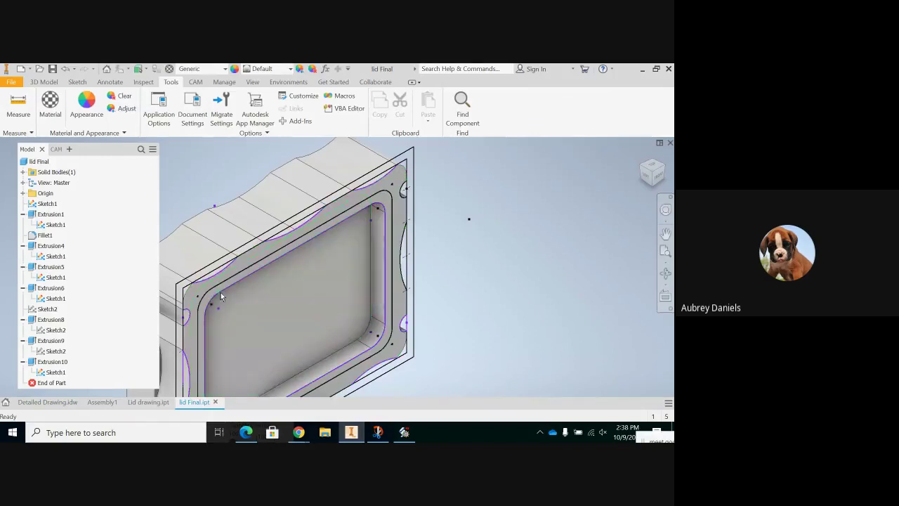
scroll(221, 292, "up", 4)
scroll(222, 269, "up", 5)
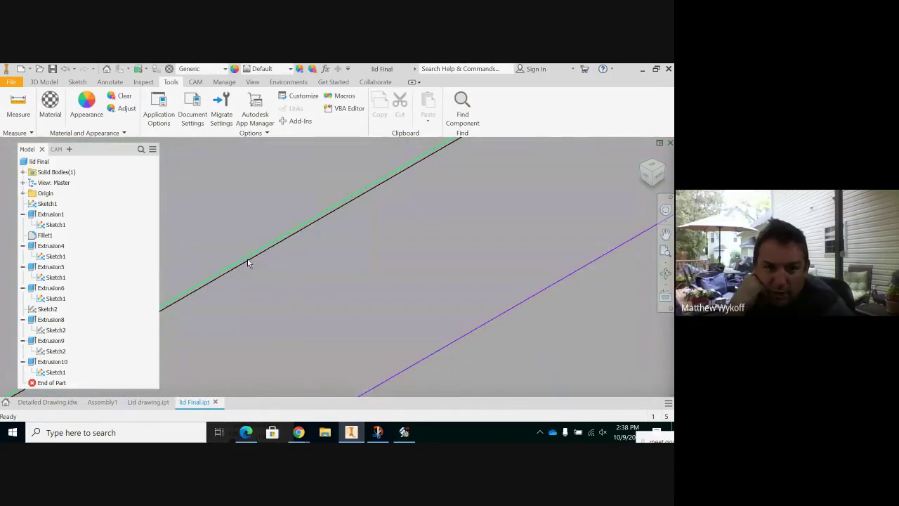
scroll(250, 264, "up", 3)
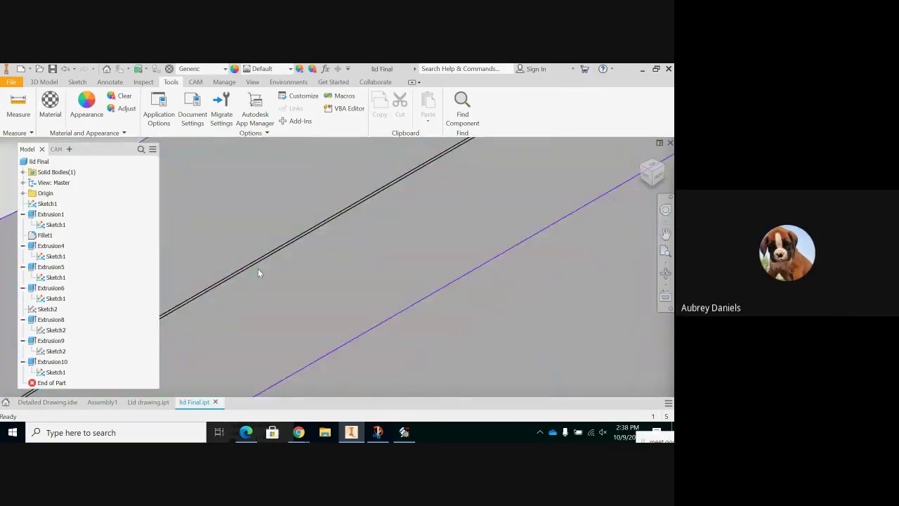
scroll(257, 273, "down", 4)
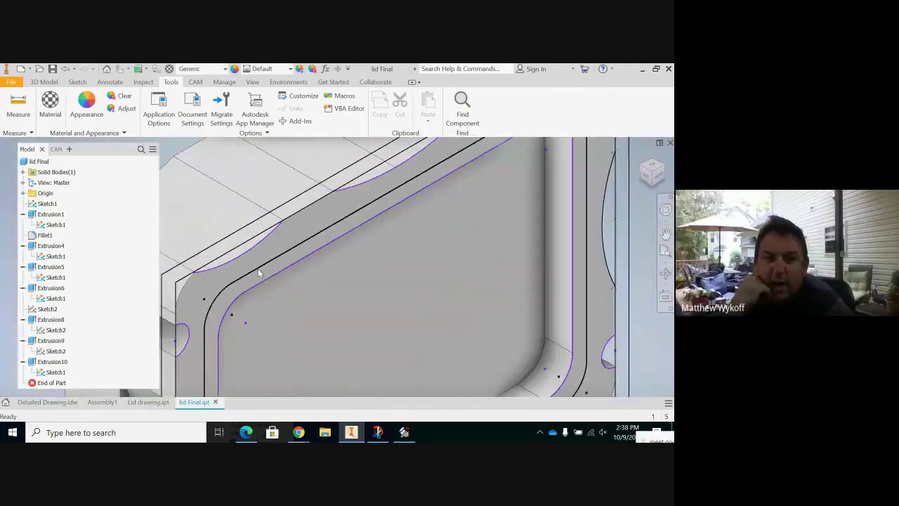
Step: Edit Extrusion10 to add the pocket rim region and apply the change
left_click(53, 362)
key("Escape")
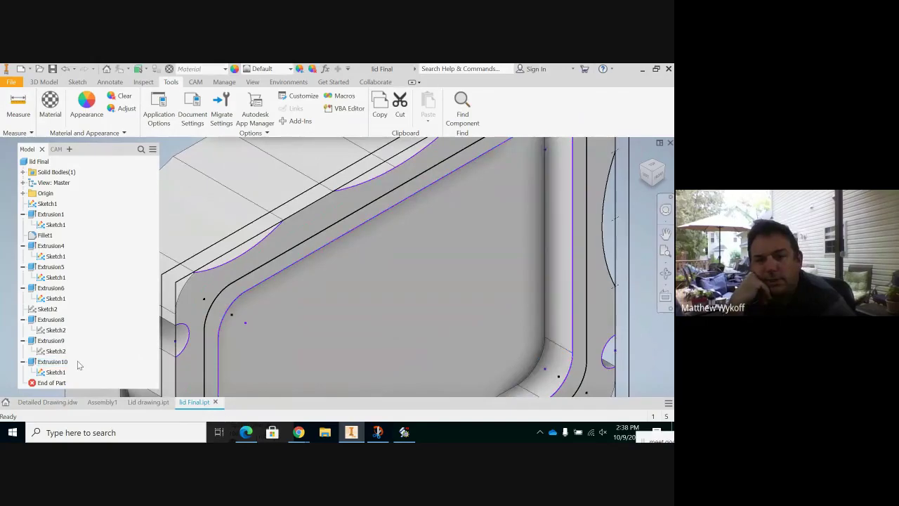
double_click(33, 364)
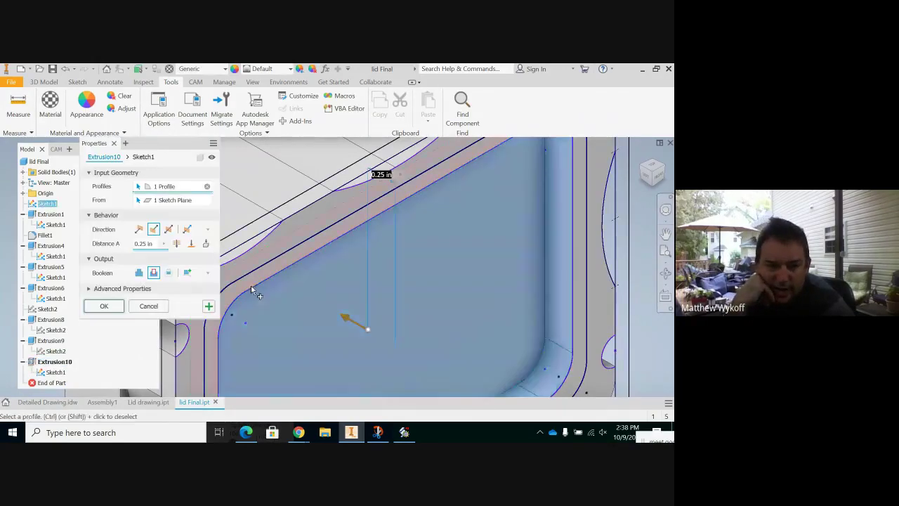
left_click(254, 281)
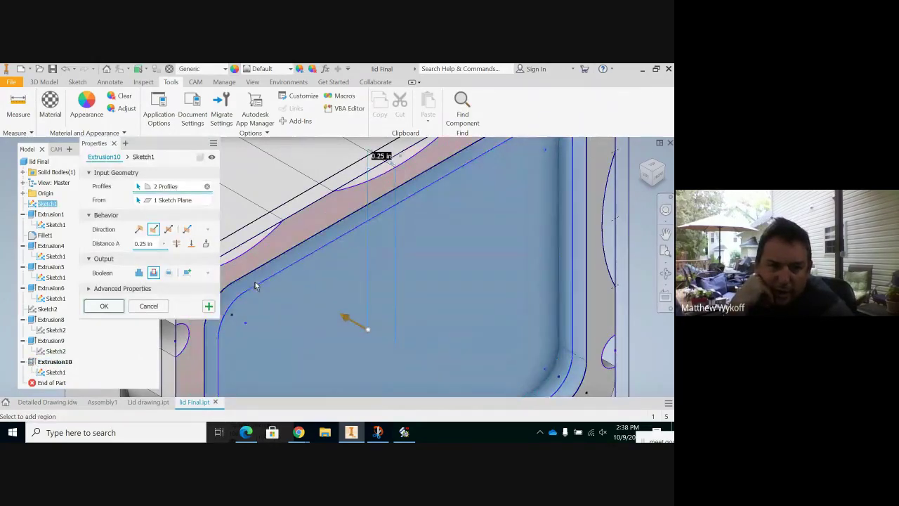
left_click(104, 307)
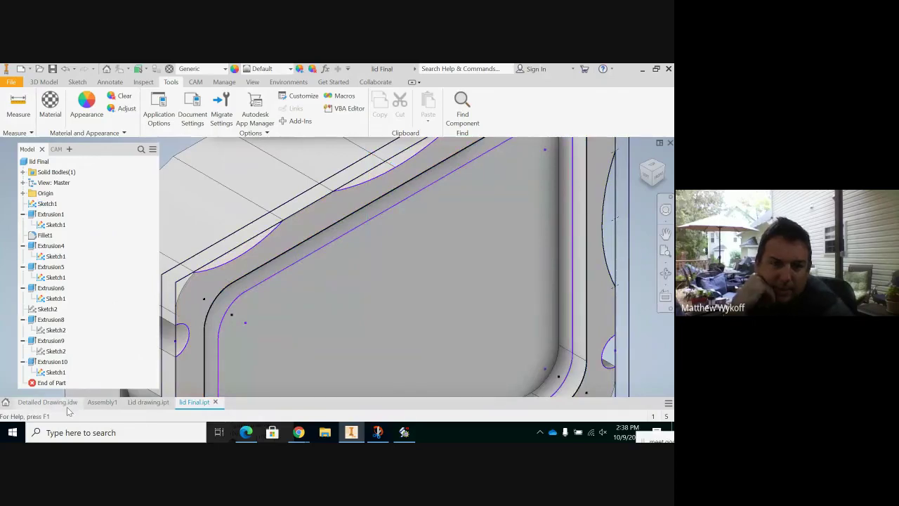
Step: Switch to the front view and pan to inspect the lid's edge lines
scroll(278, 253, "down", 5)
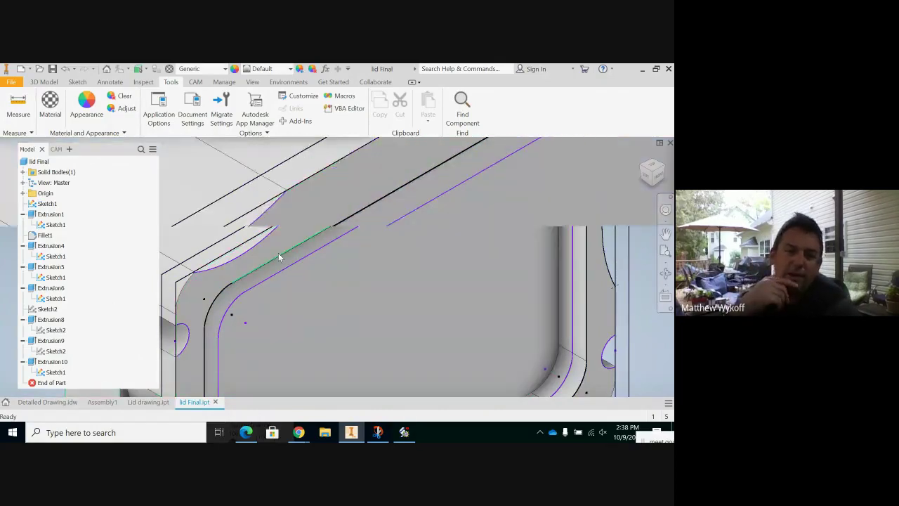
scroll(316, 294, "down", 2)
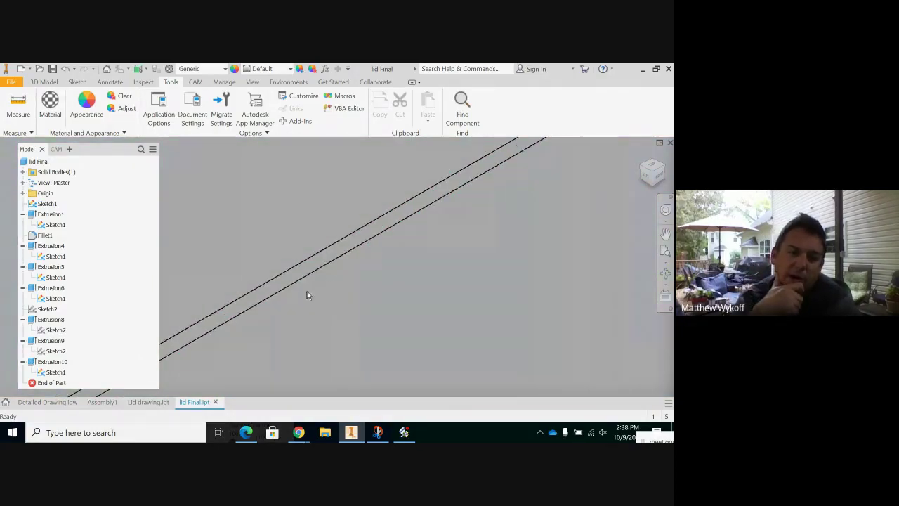
left_click(658, 178)
scroll(420, 209, "down", 6)
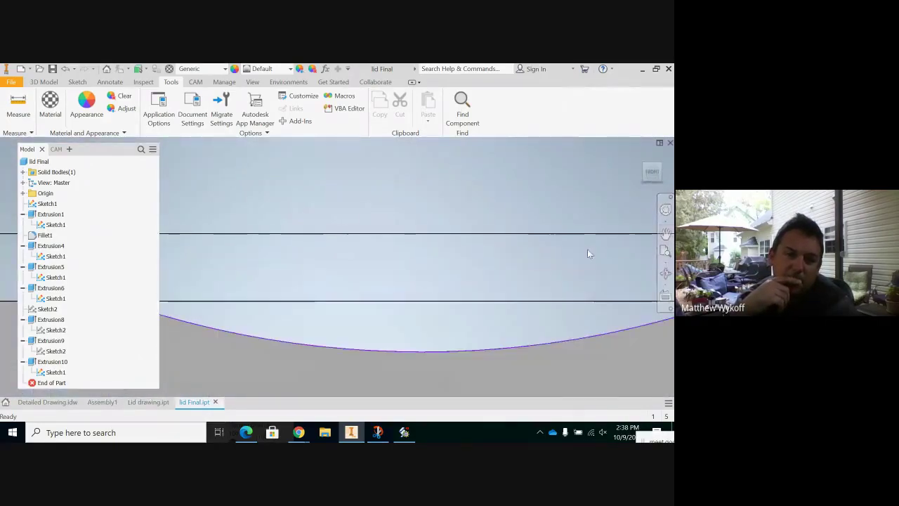
left_click(665, 233)
left_click_drag(533, 321, 535, 81)
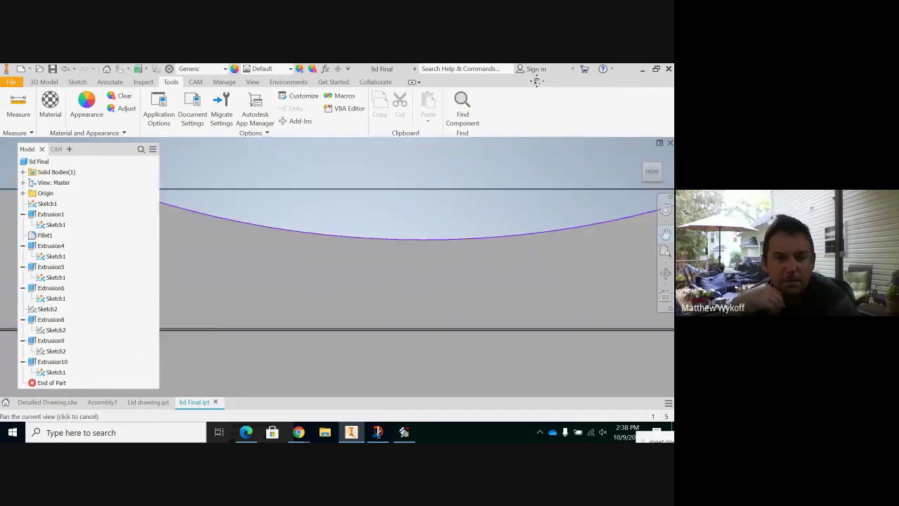
left_click_drag(415, 175, 424, 205)
left_click(665, 234)
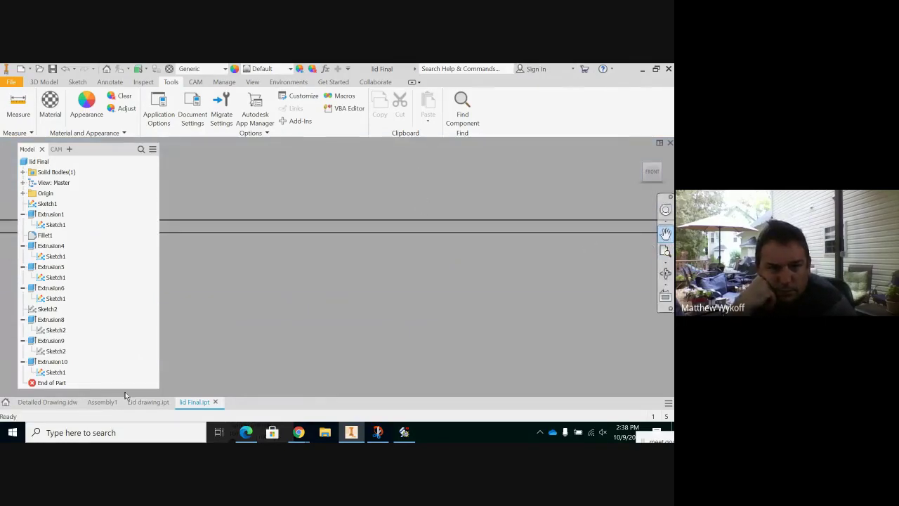
Step: Reopen Extrusion10, confirm its changes, and fit the whole lid in view
left_click(53, 362)
double_click(53, 362)
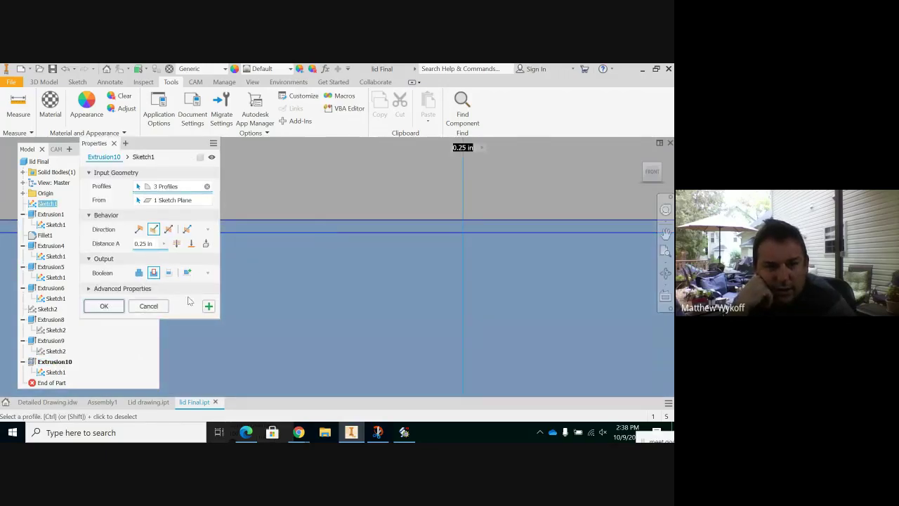
left_click(117, 305)
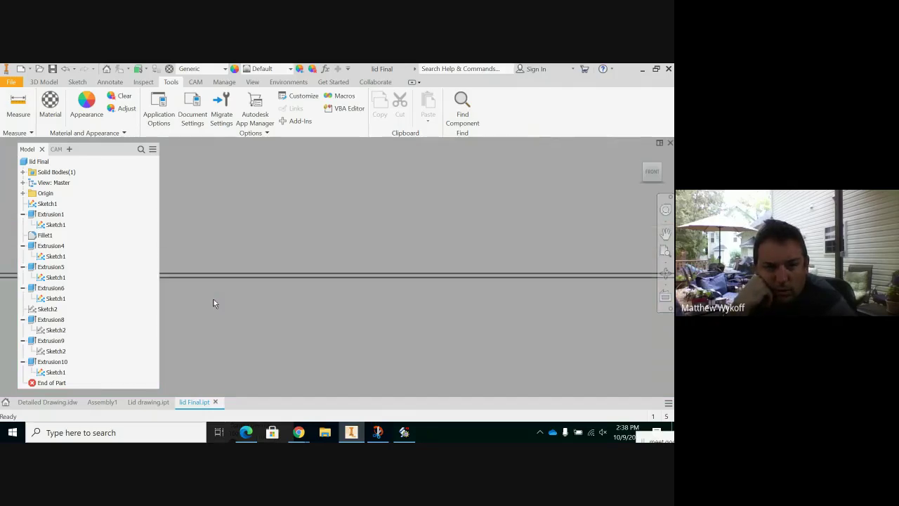
scroll(213, 299, "down", 5)
left_click(665, 233)
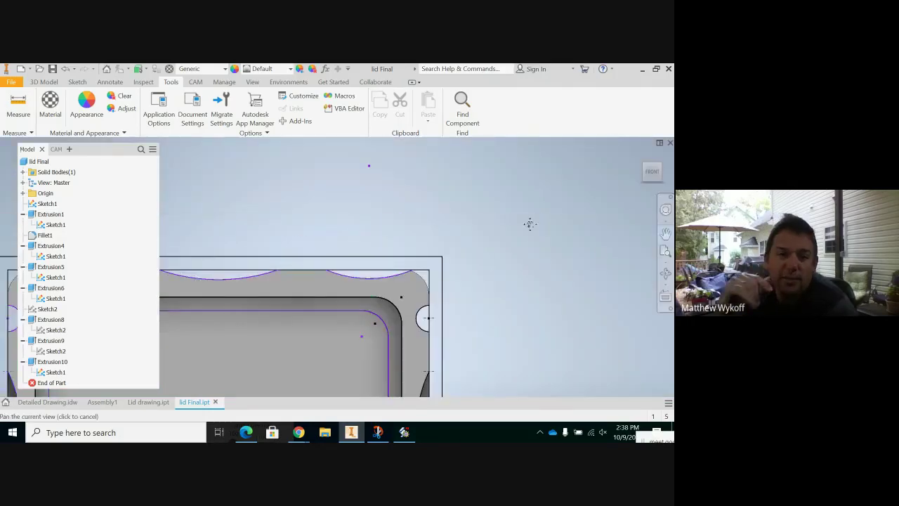
left_click_drag(557, 193, 656, 117)
key("Home")
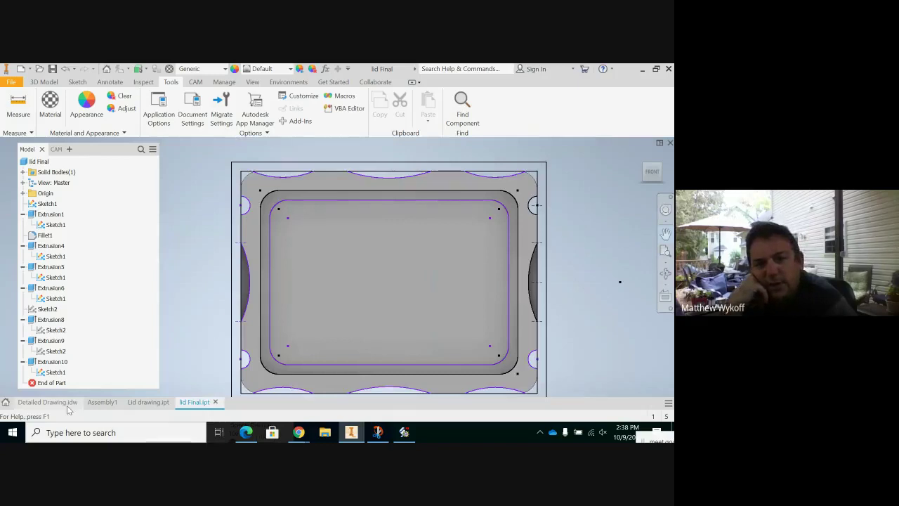
Step: Switch to the Detailed Drawing and pan to the football lid view's 3.222 dimension
left_click(69, 404)
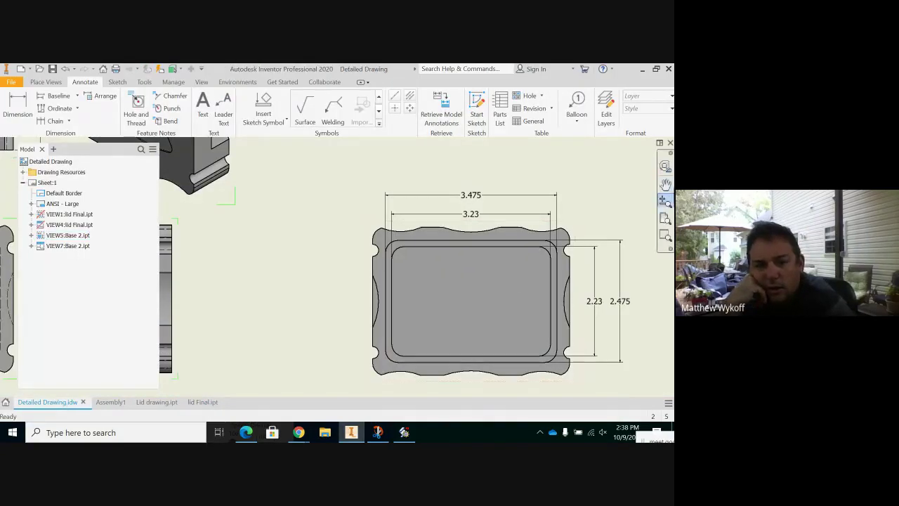
left_click(665, 184)
left_click_drag(331, 271, 422, 379)
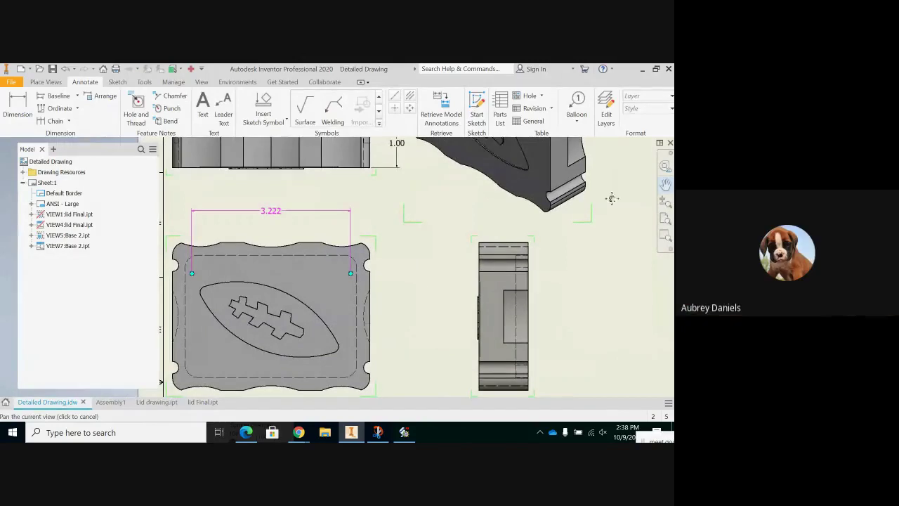
key("Escape")
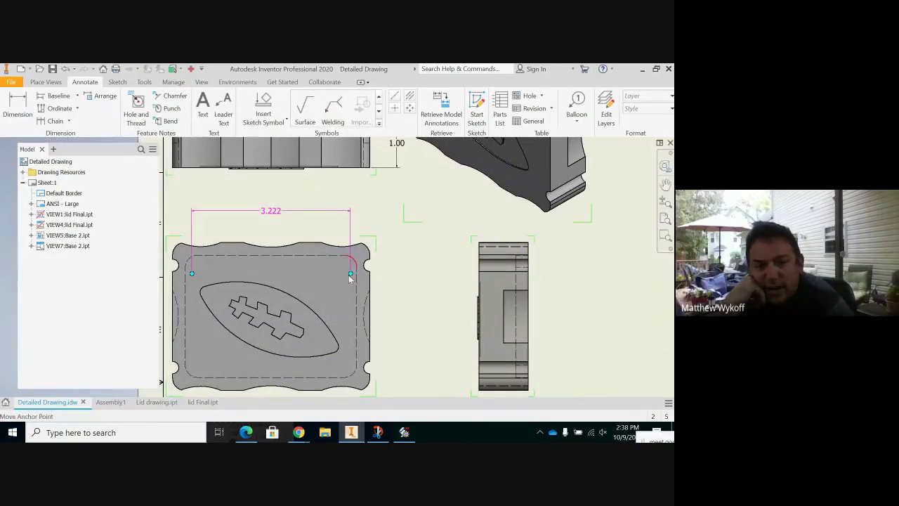
left_click(351, 275)
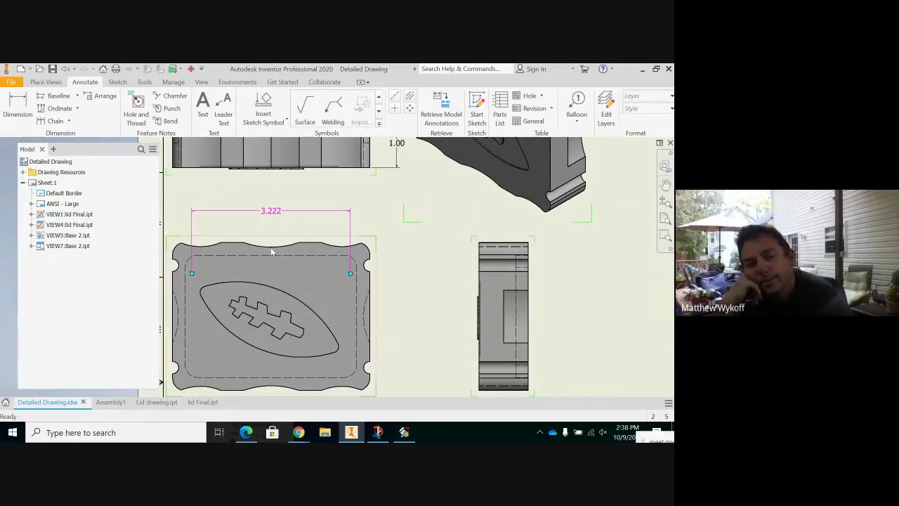
Step: Pan between the base view and the football lid view, then end panning
left_click(665, 183)
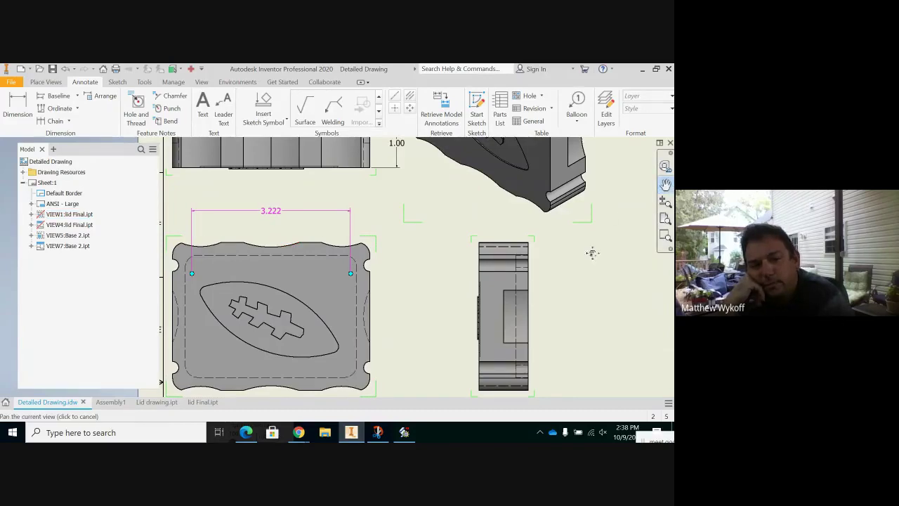
left_click_drag(502, 239, 257, 222)
left_click_drag(359, 242, 243, 230)
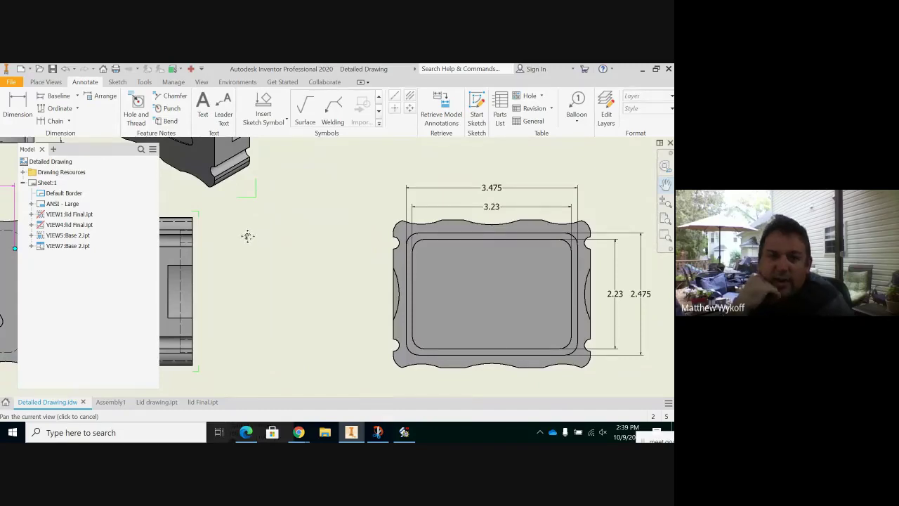
left_click_drag(275, 297, 407, 297)
mouse_move(204, 302)
left_mouse_down()
mouse_move(415, 316)
mouse_move(488, 338)
left_mouse_up()
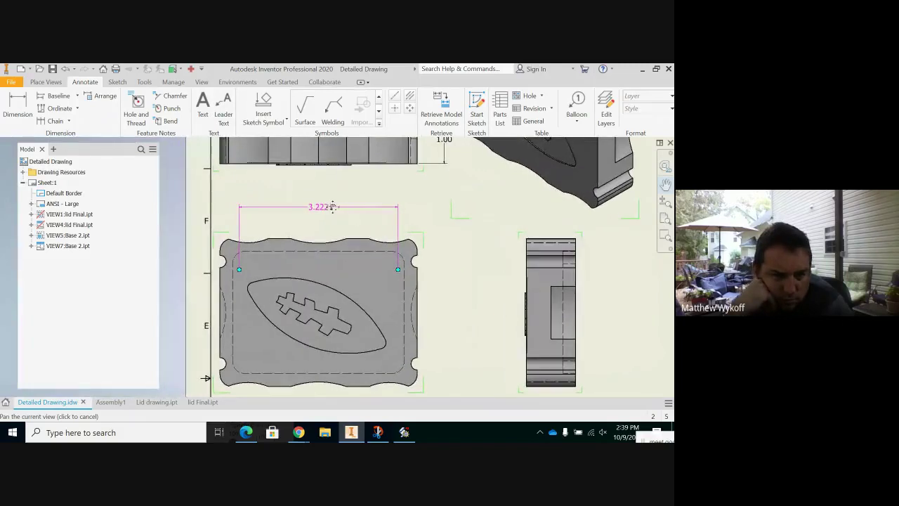
right_click(332, 203)
left_click(347, 192)
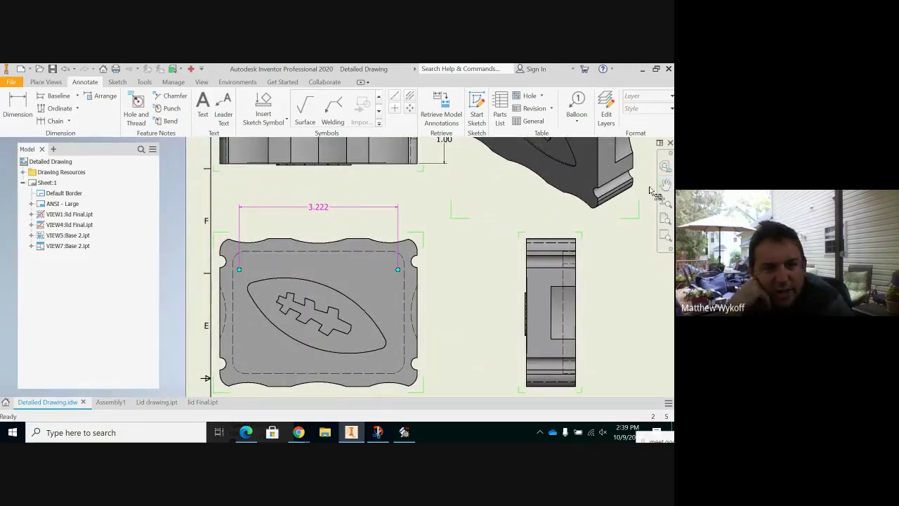
Step: Delete the lid view's 3.222 pocket width dimension
left_click(338, 211)
right_click(338, 209)
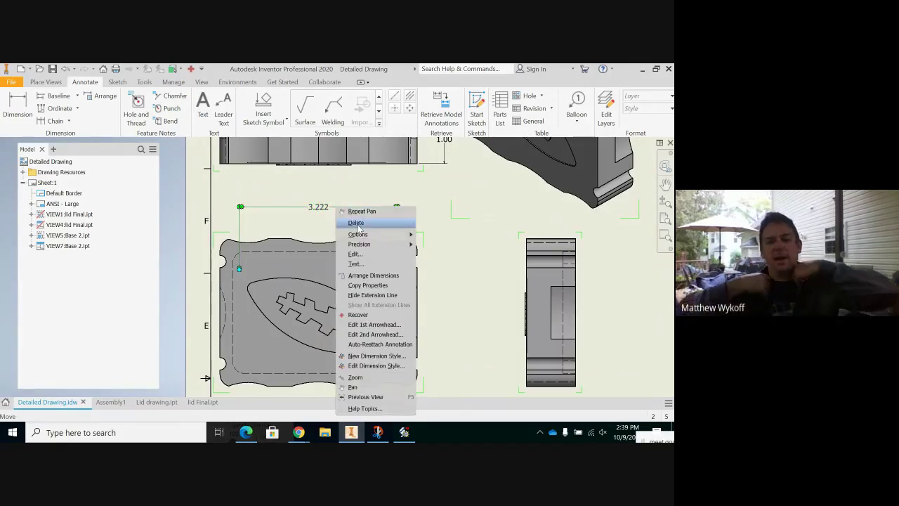
left_click(365, 220)
Step: Dimension the pocket between its left and right edges as 3.48, placed above the view
left_click(16, 105)
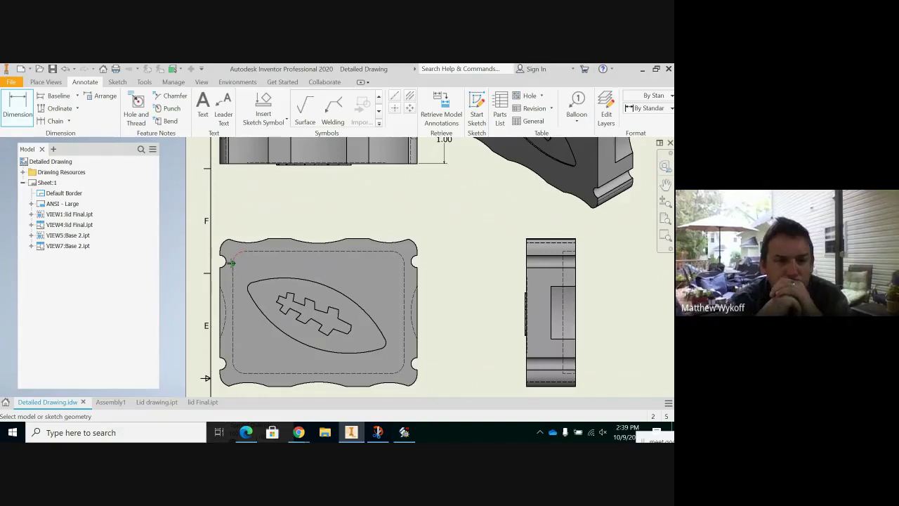
left_click(281, 253)
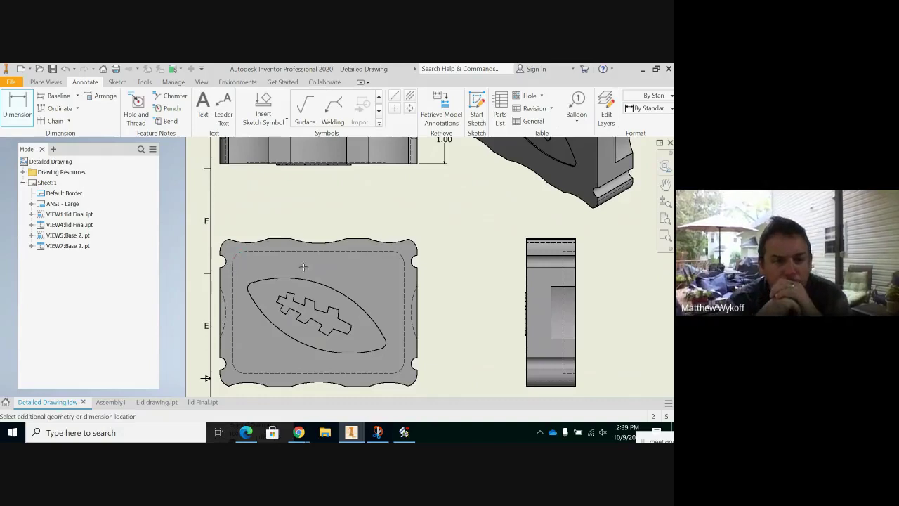
left_click(404, 266)
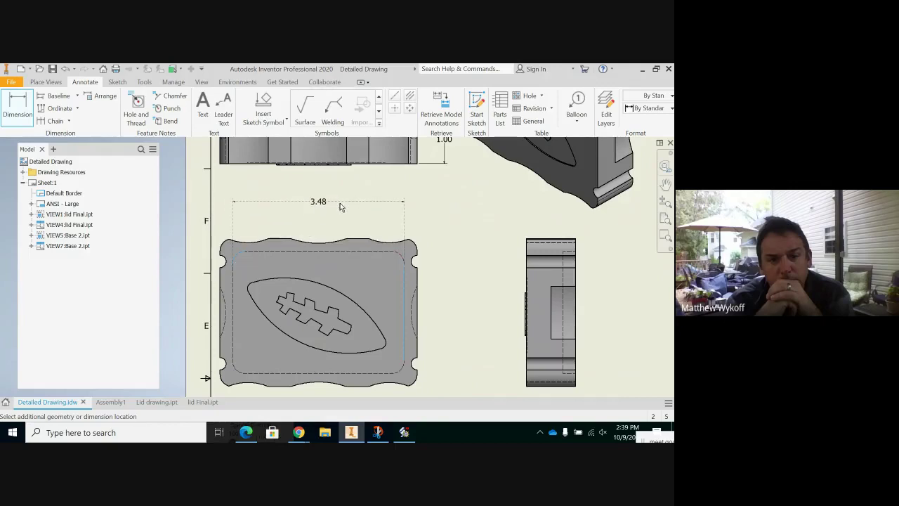
left_click(343, 200)
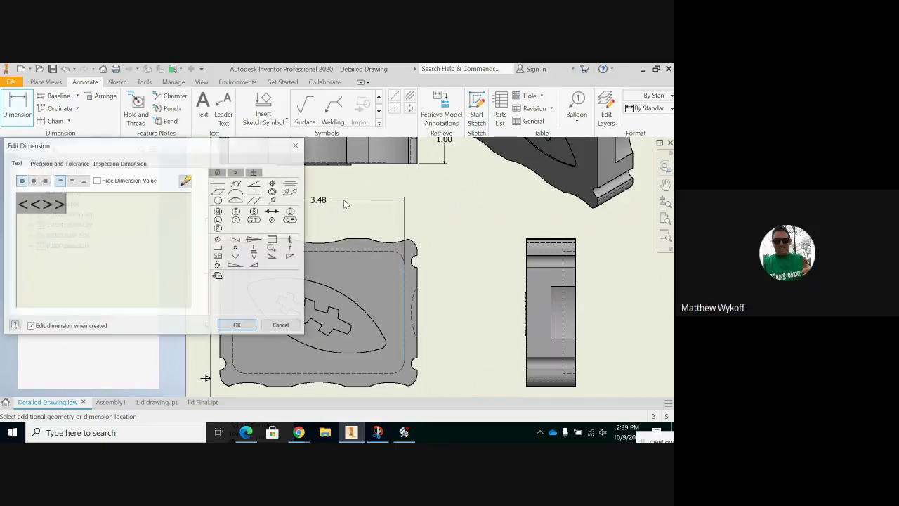
left_click(253, 325)
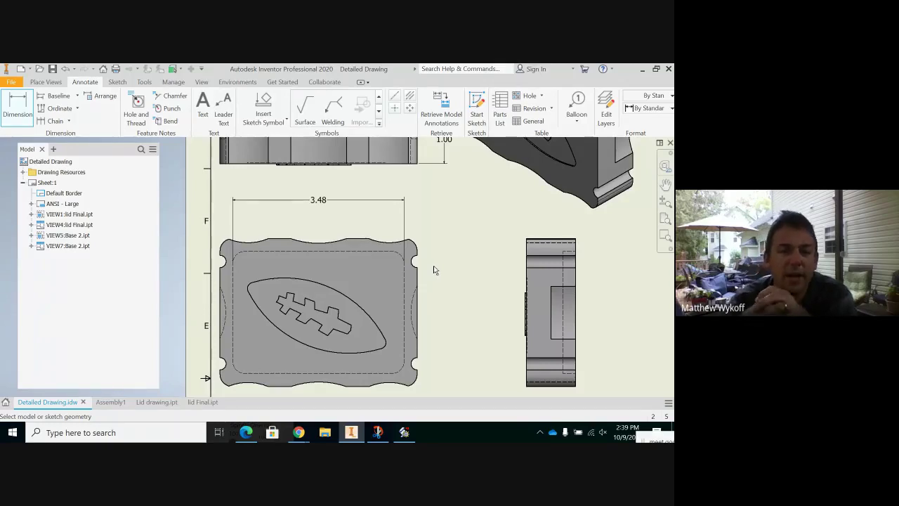
Step: Set the 3.48 pocket dimension's precision to 3.123 so it reads 3.481
right_click(325, 203)
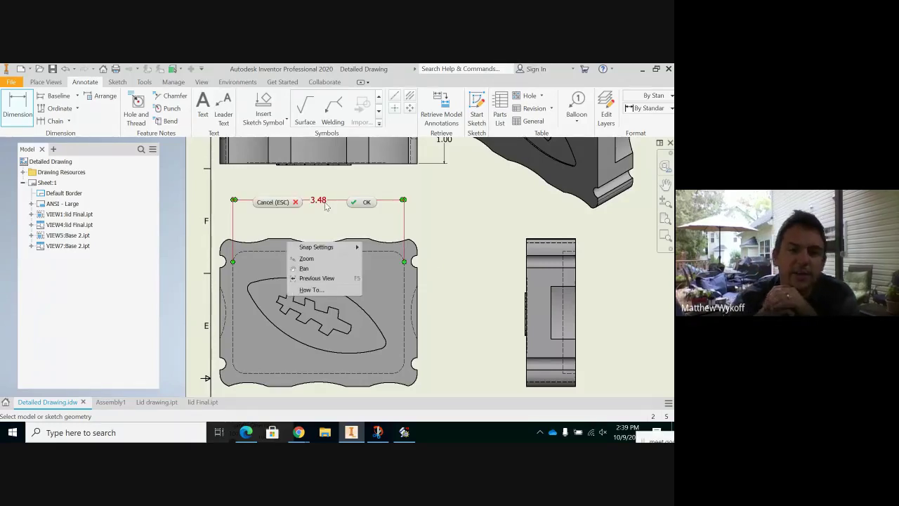
key("Escape")
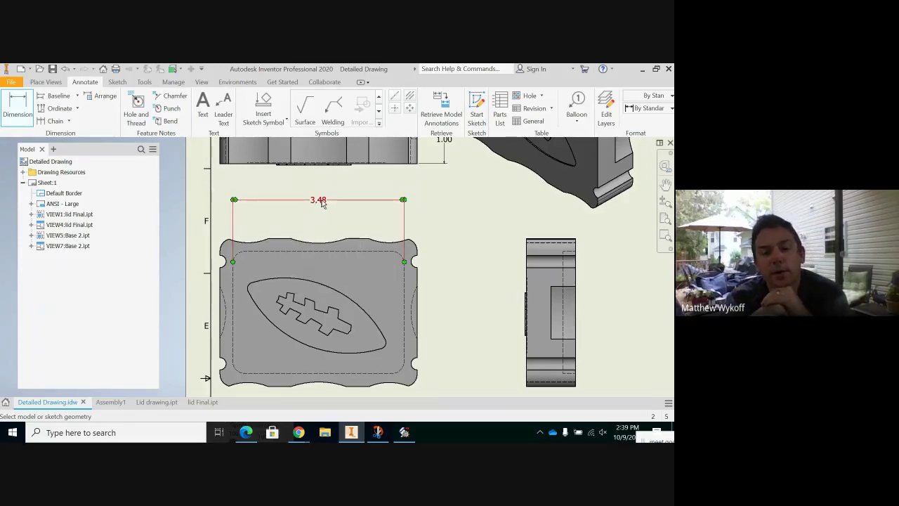
right_click(322, 203)
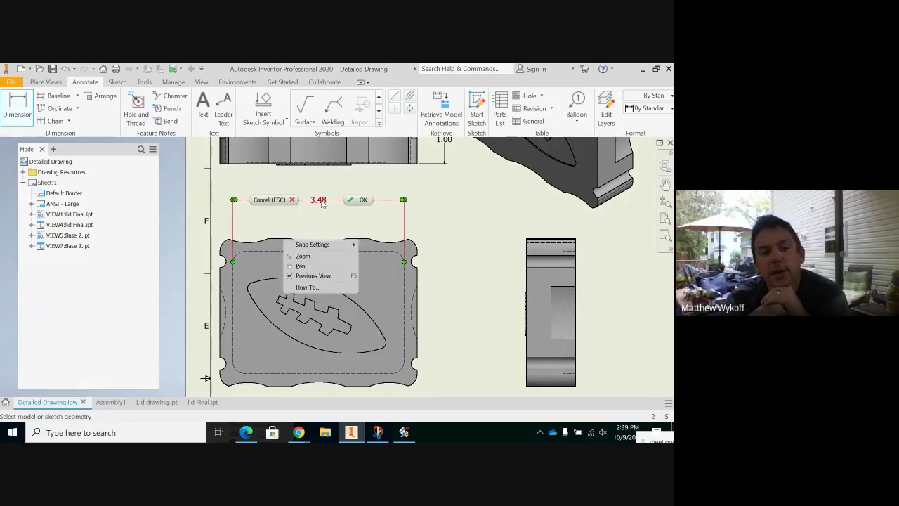
left_click(359, 202)
right_click(323, 203)
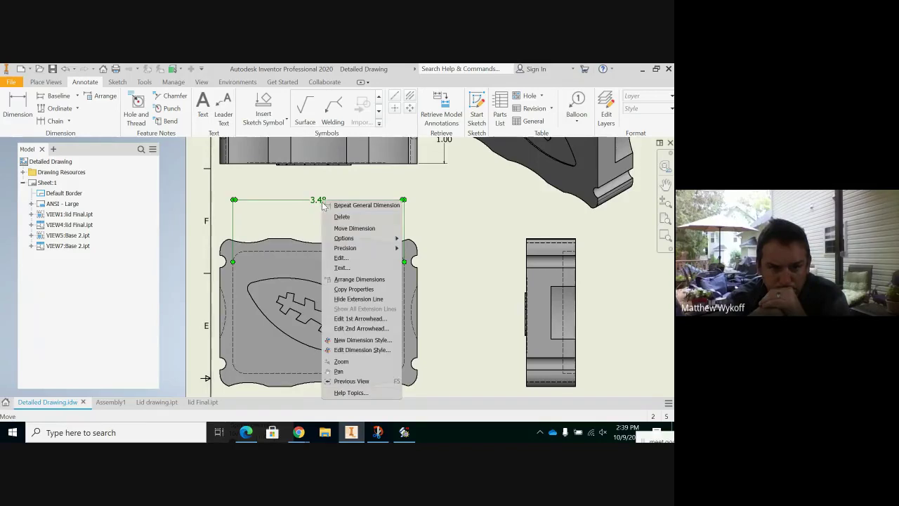
mouse_move(379, 250)
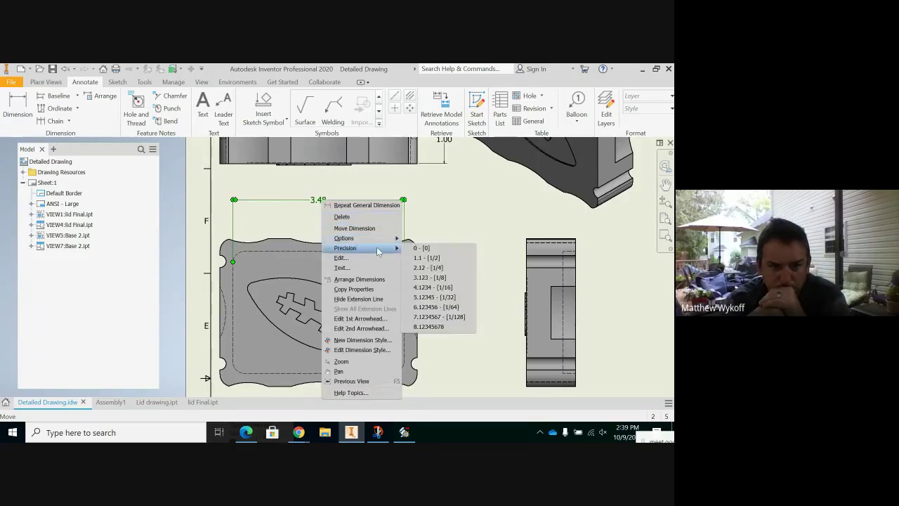
left_click(435, 278)
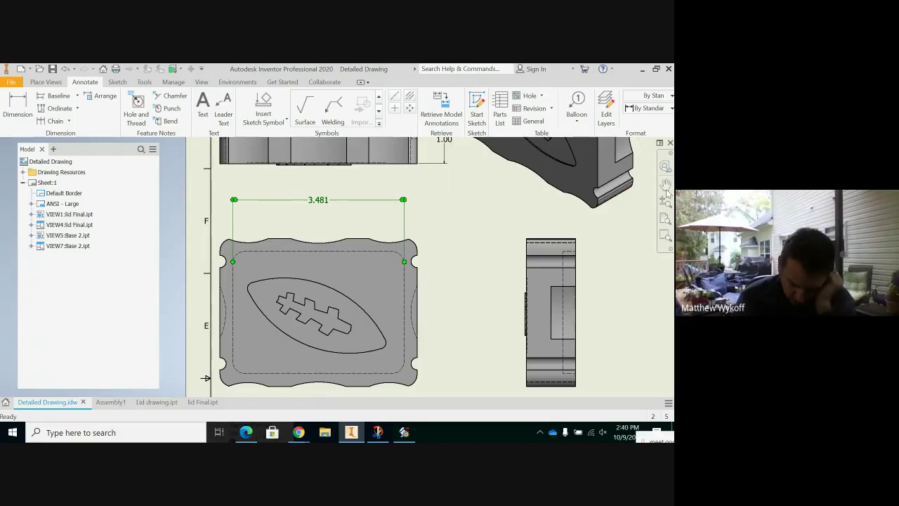
Step: Nudge the isometric view VIEW4 slightly left and down
left_click(555, 208)
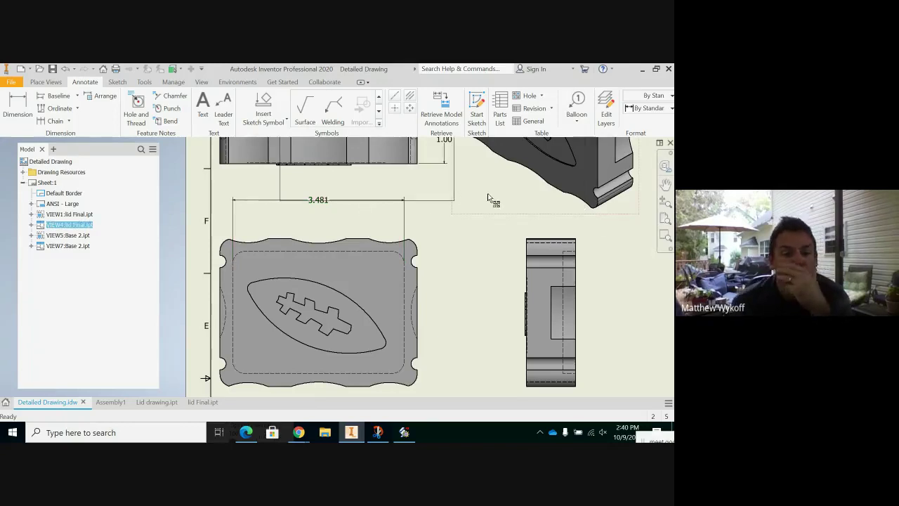
left_click_drag(564, 211, 558, 213)
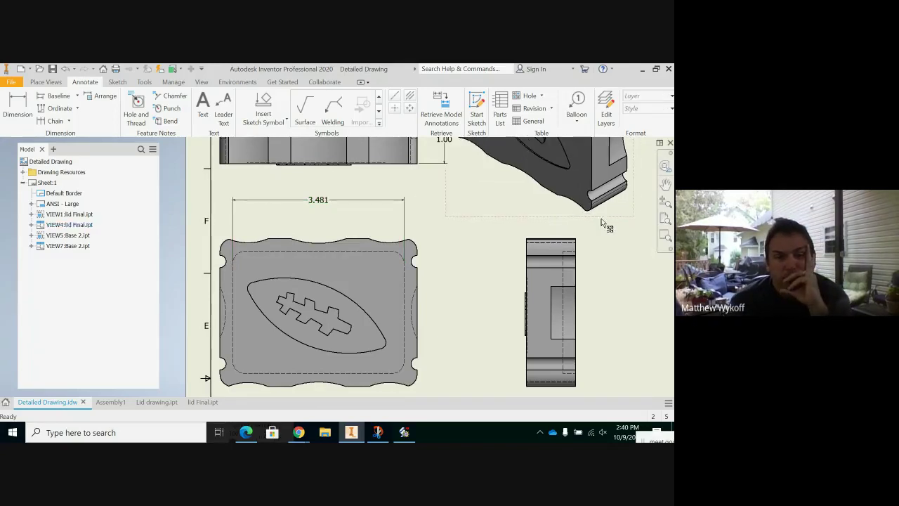
left_click(650, 271)
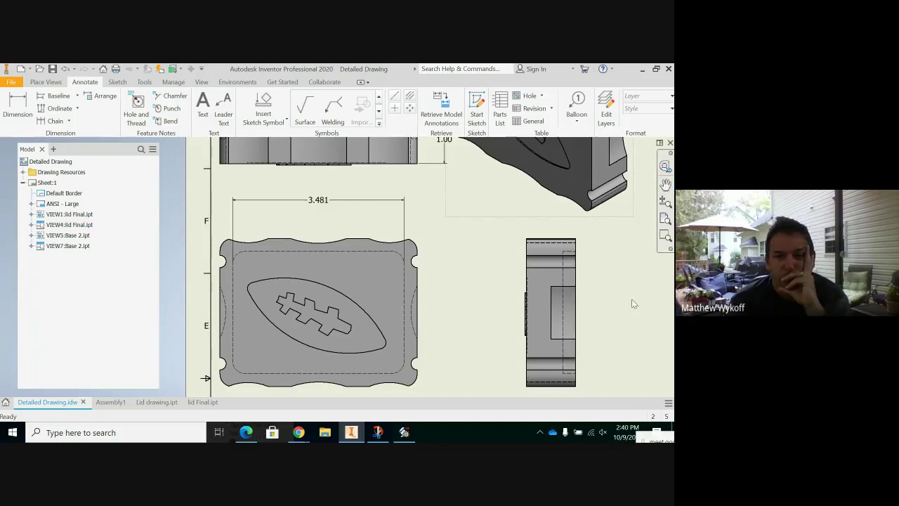
Step: Pan from the base's 3.475 width to the lid's 3.481 pocket dimension to compare
left_click(666, 185)
mouse_move(623, 335)
left_mouse_down()
mouse_move(345, 345)
mouse_move(186, 315)
left_mouse_up()
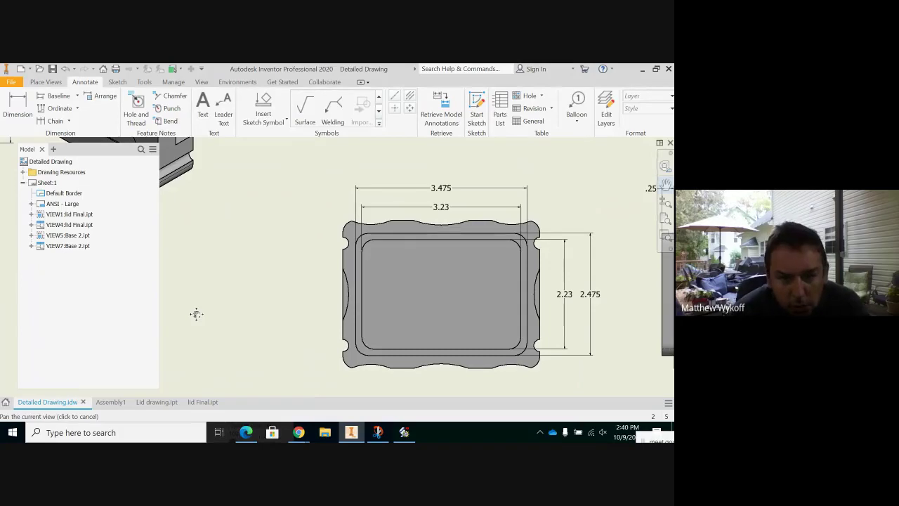
left_click_drag(197, 314, 593, 303)
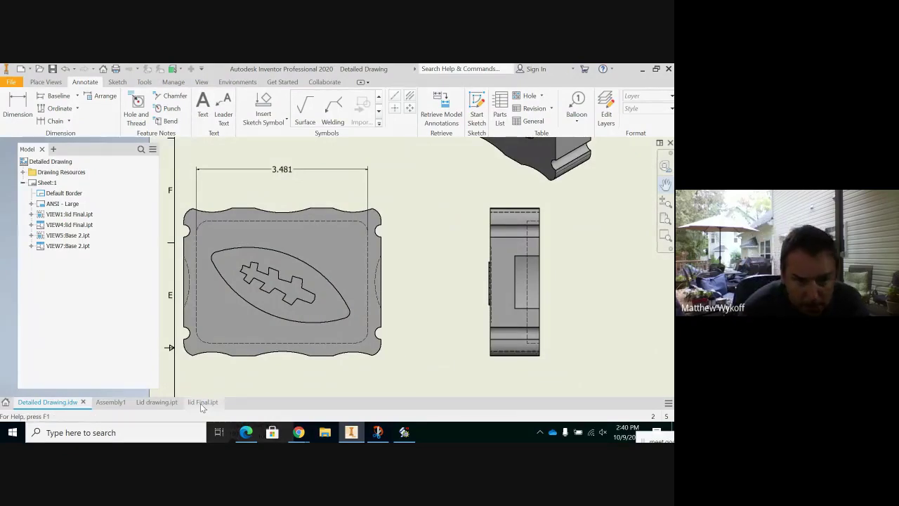
mouse_move(201, 403)
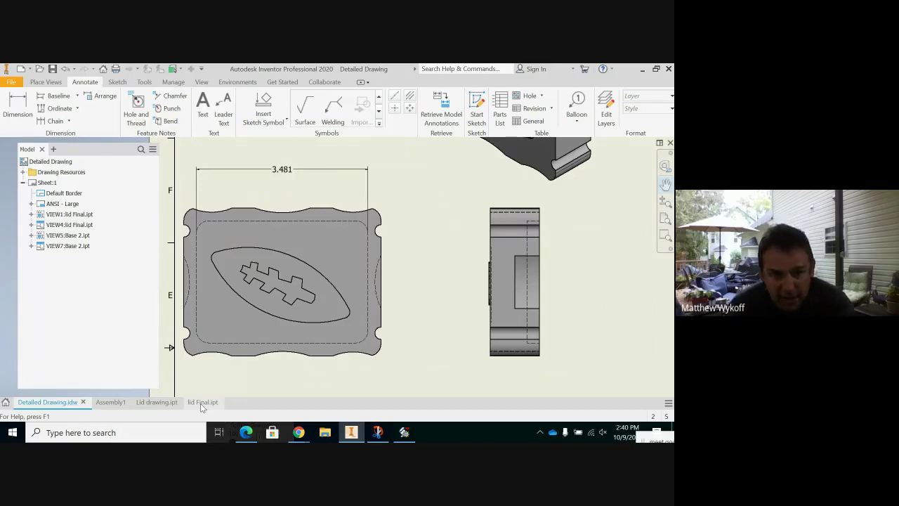
Step: Switch to the lid Final.ipt part document
left_click(200, 402)
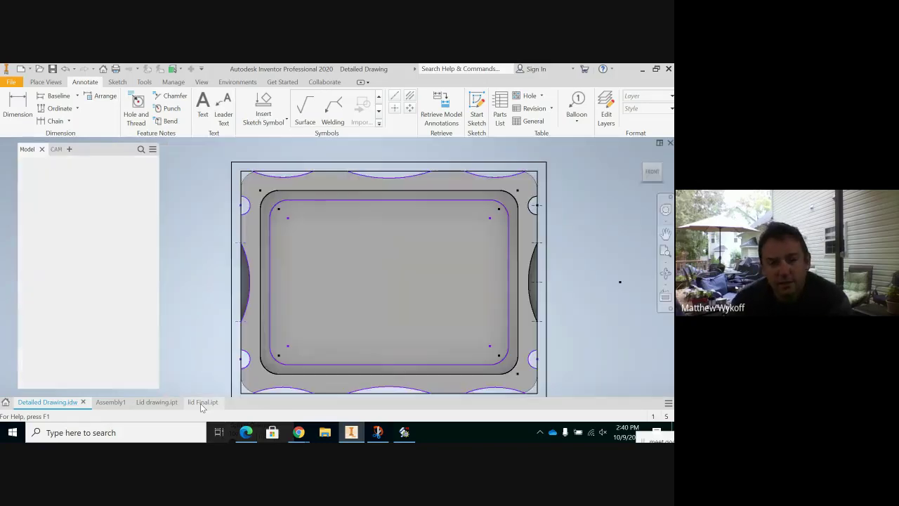